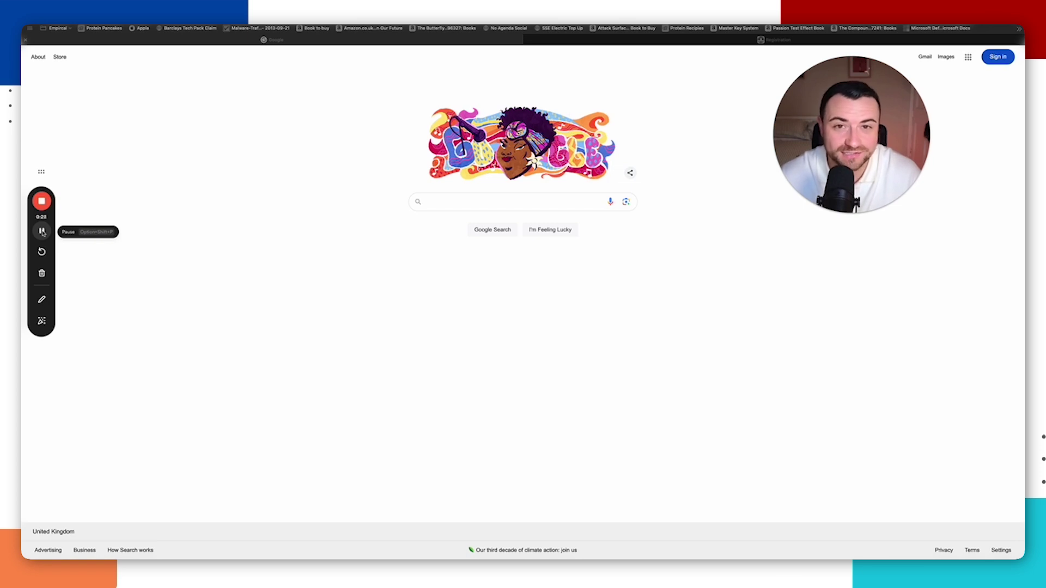
Step: Search Google for 'vmware fusion download'
click(461, 201)
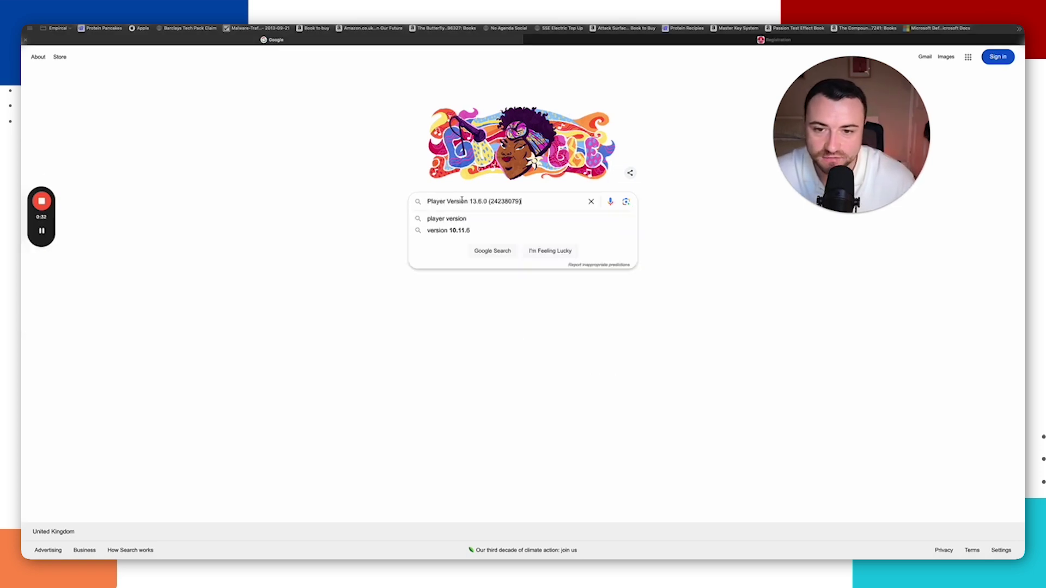
key(super+a)
key(BackSpace)
text(vmware fusion)
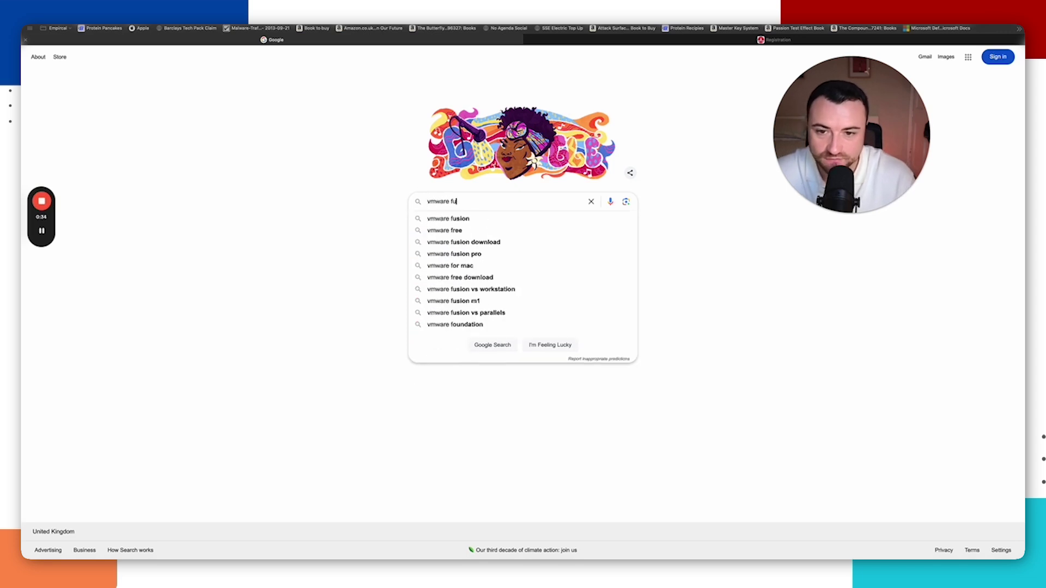
key(Down)
key(Return)
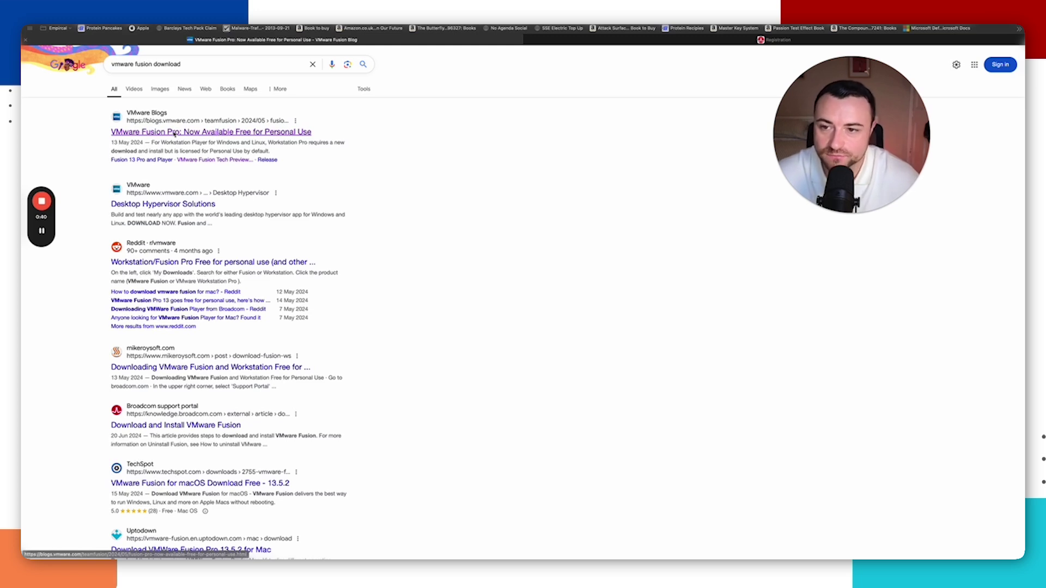
Step: Open the VMware Fusion Pro blog article and follow its 'VMware Fusion Pro Download' link
click(174, 133)
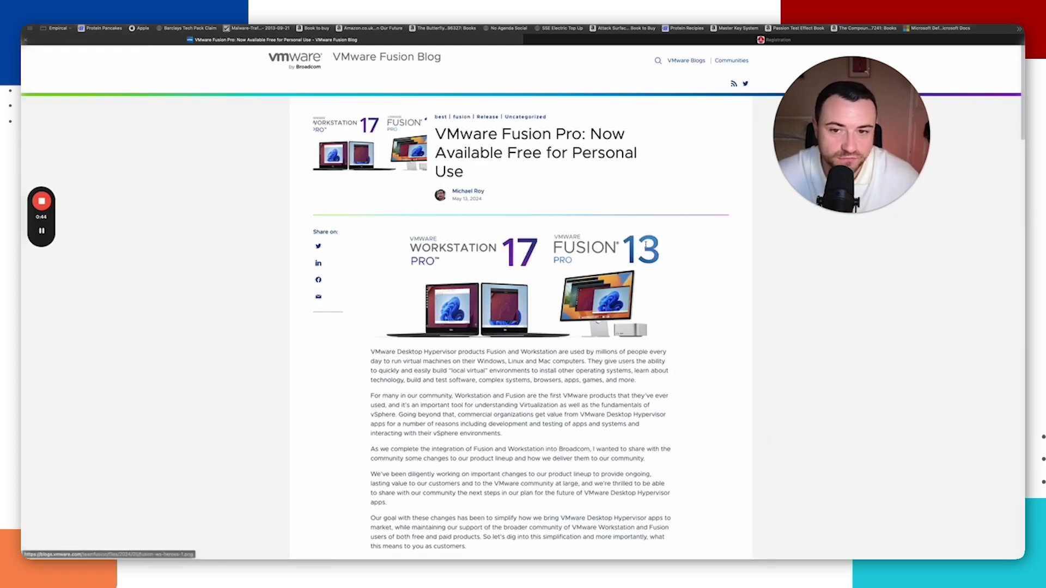
scroll(646, 246, down, 15)
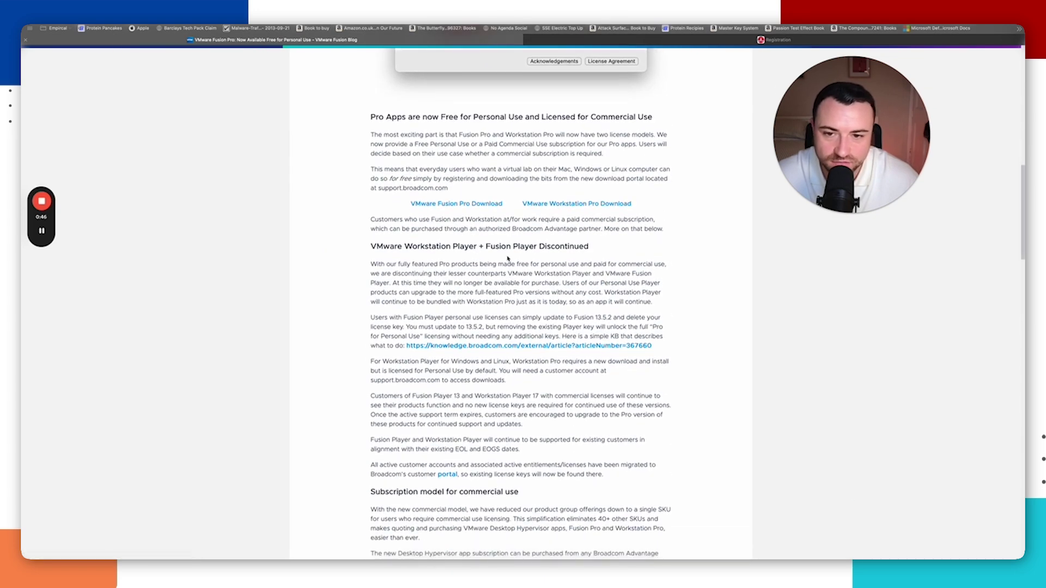
click(444, 206)
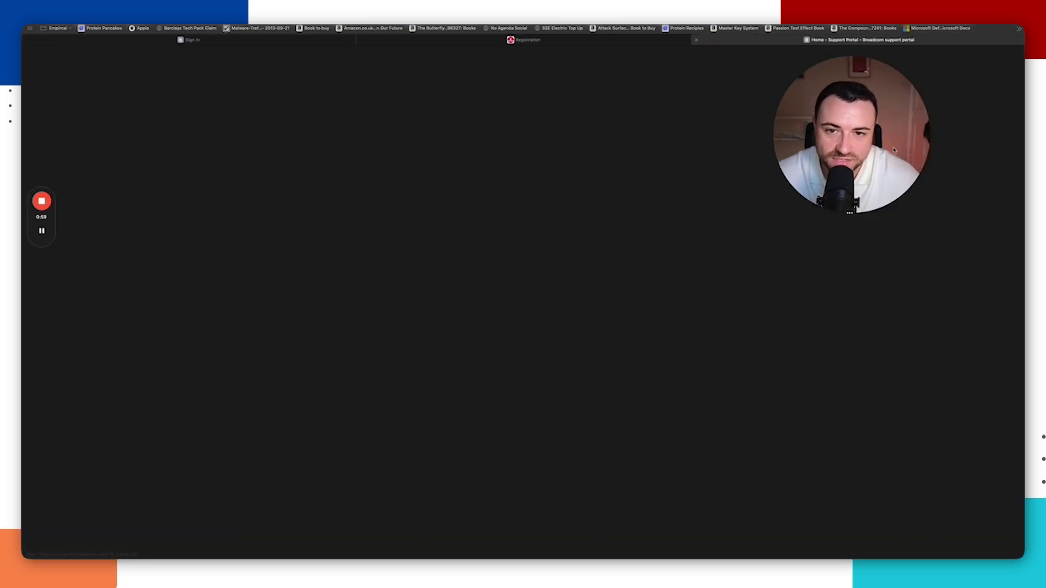
Step: Complete Broadcom User Registration and choose 'I'll do it later' for the profile
scroll(779, 179, down, 6)
scroll(779, 178, up, 6)
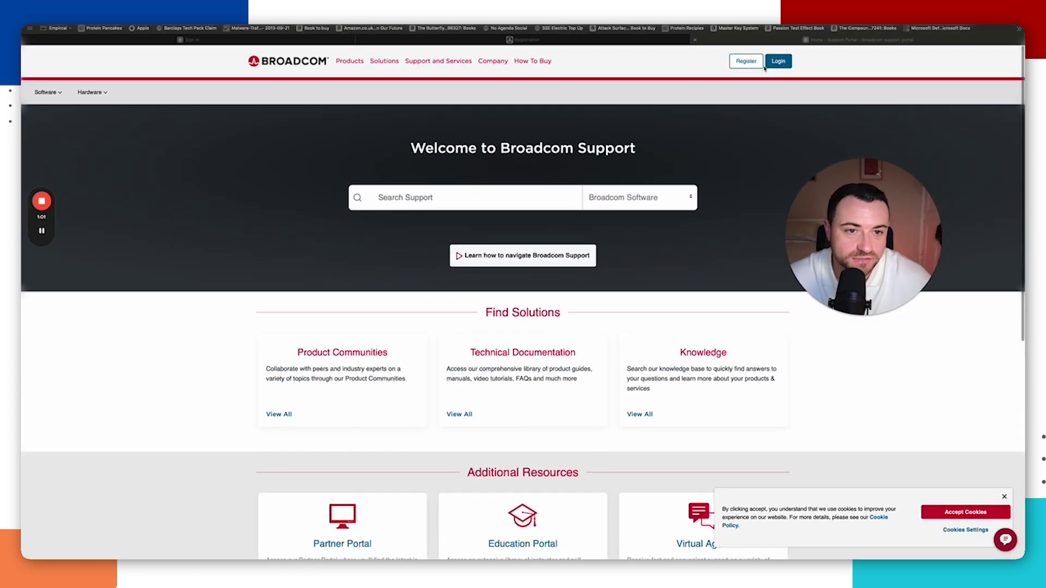
super+click(746, 62)
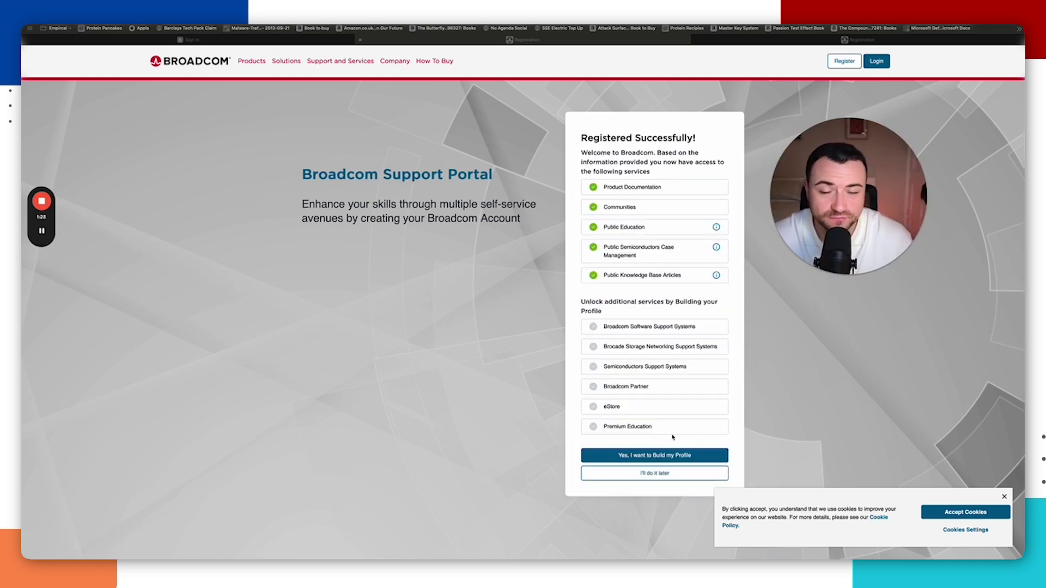
click(657, 476)
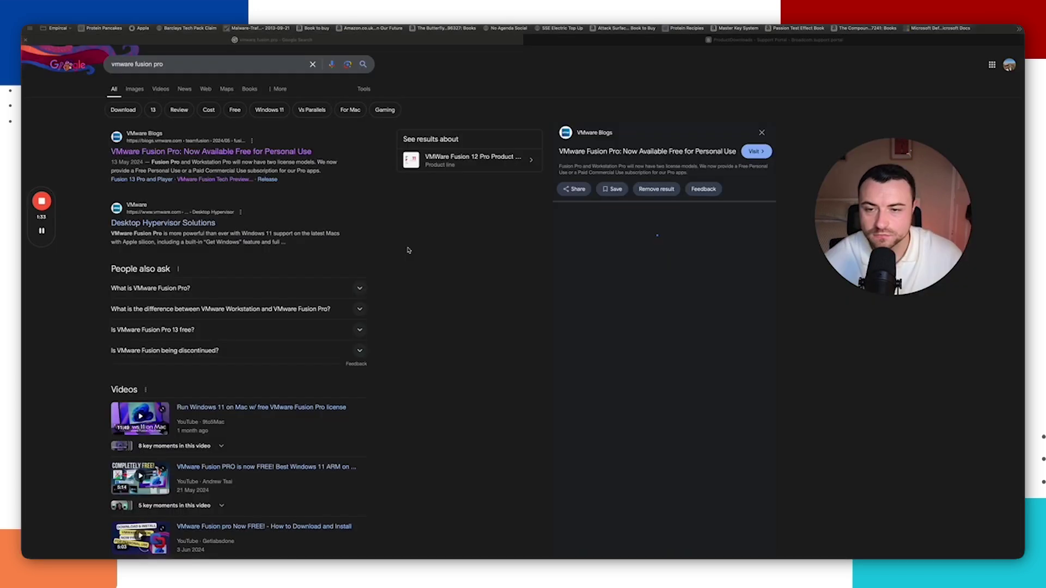
Step: Reopen the Fusion Pro blog post and follow its download link to Broadcom
click(246, 154)
scroll(539, 196, down, 5)
scroll(539, 197, down, 7)
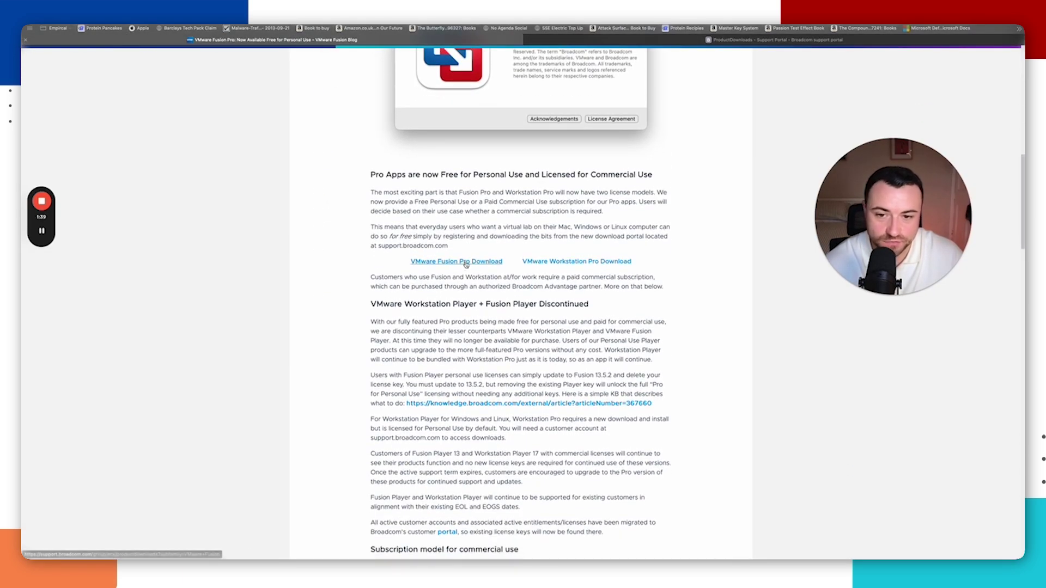
click(467, 263)
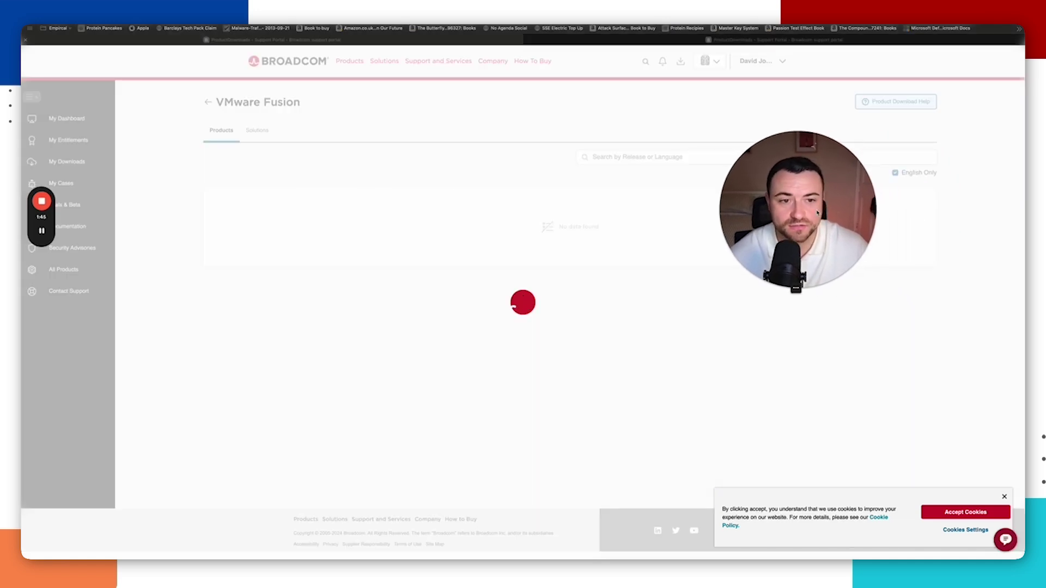
Step: Expand 'VMware Fusion 13 Pro for Personal Use' and open release 13.6
mouse_move(42, 233)
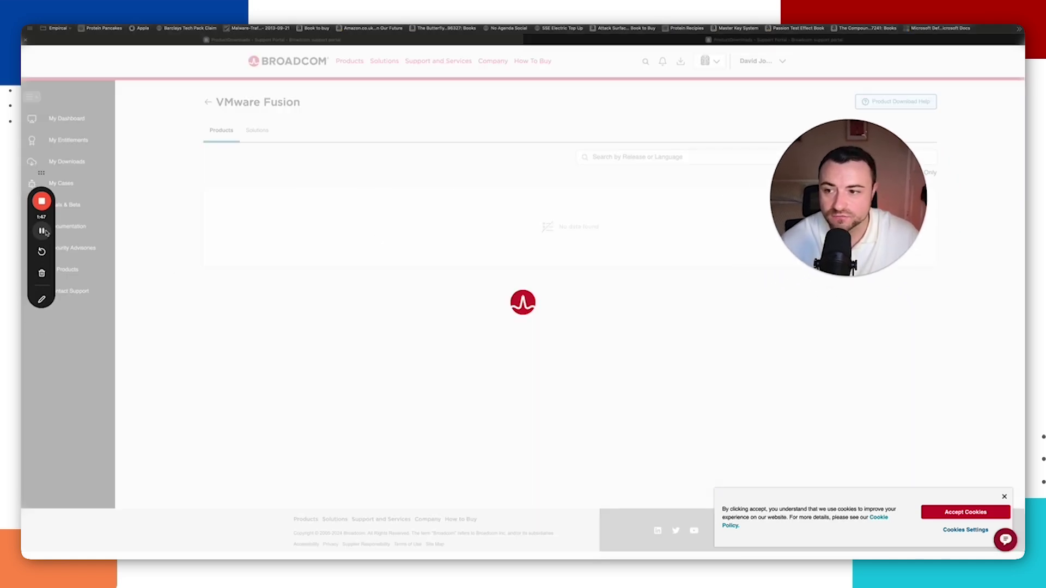
drag(833, 203, 830, 400)
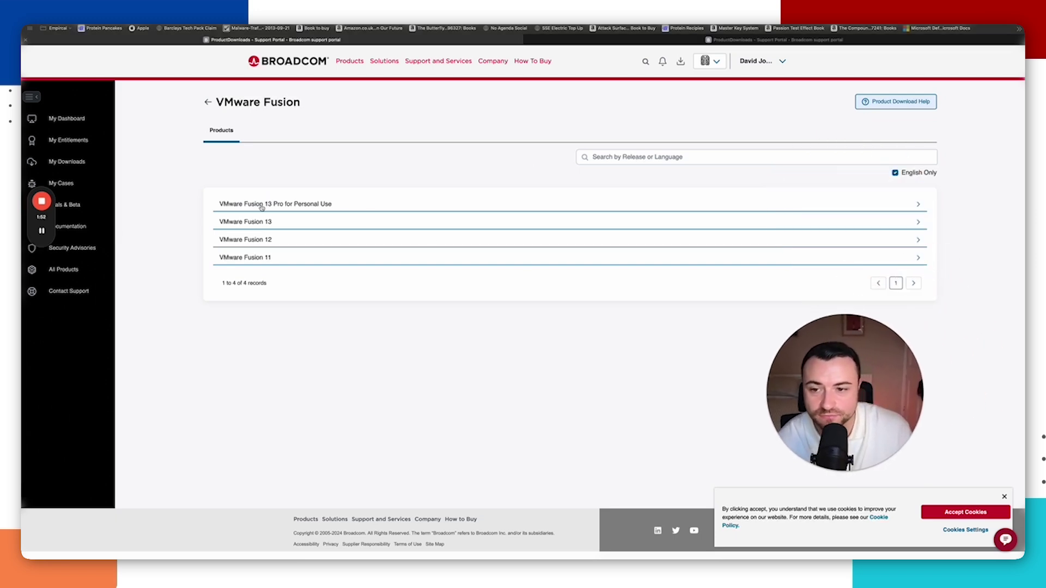
click(261, 206)
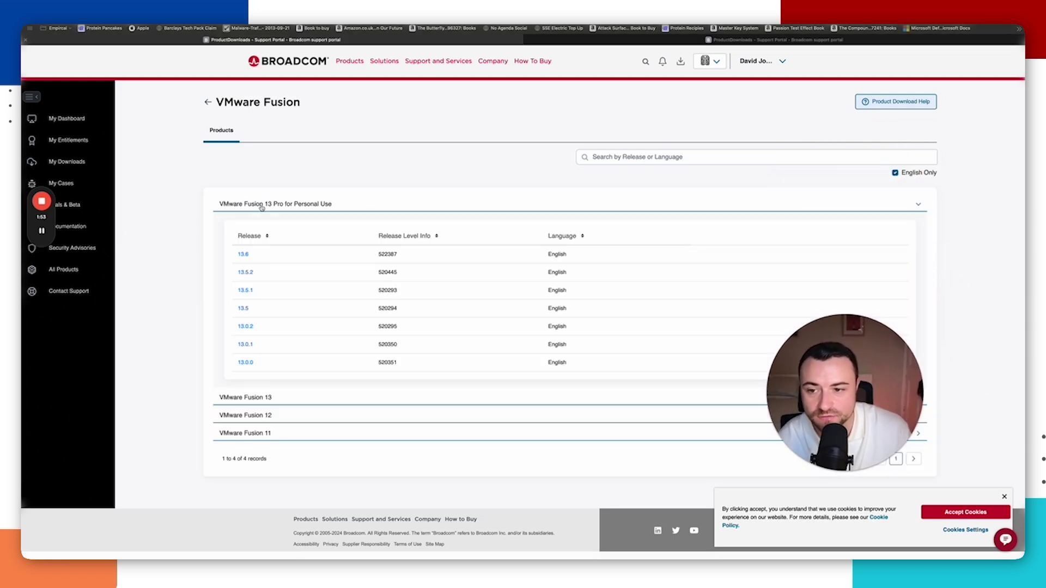
click(244, 256)
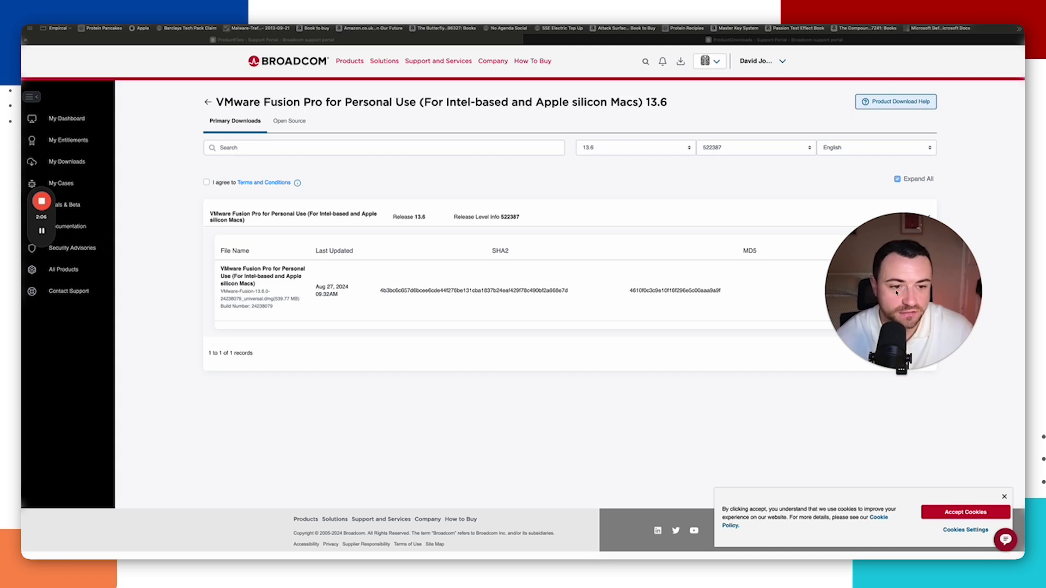
Step: Agree to the Terms and Conditions and proceed with the Trade Compliance Verification
drag(892, 296, 920, 410)
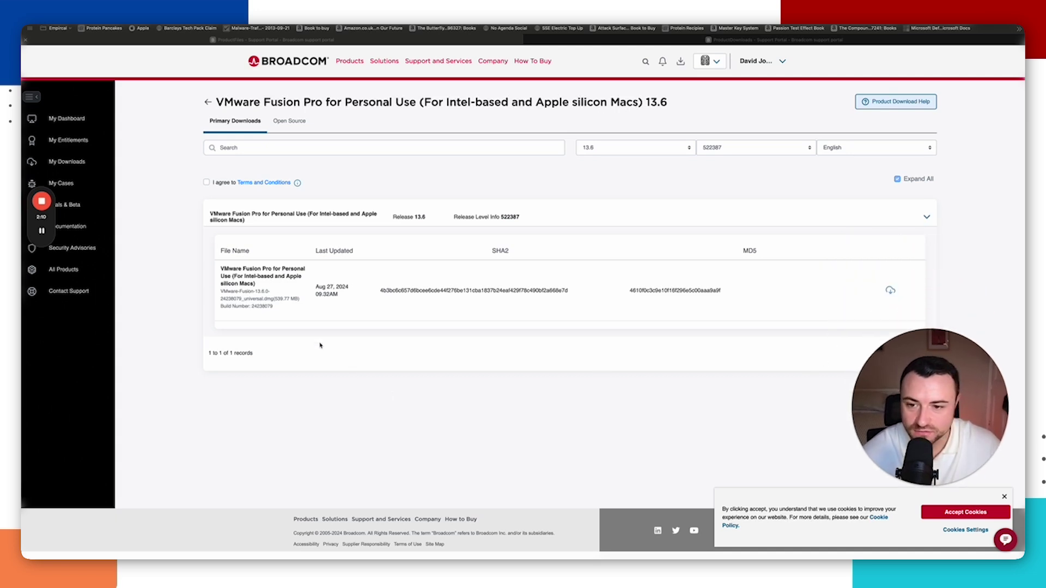
click(890, 291)
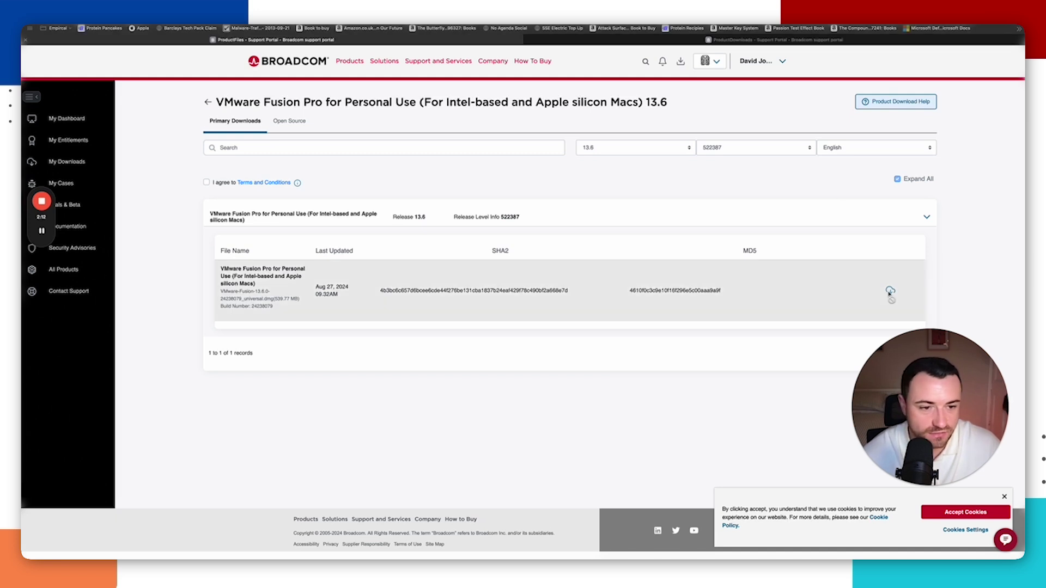
click(207, 182)
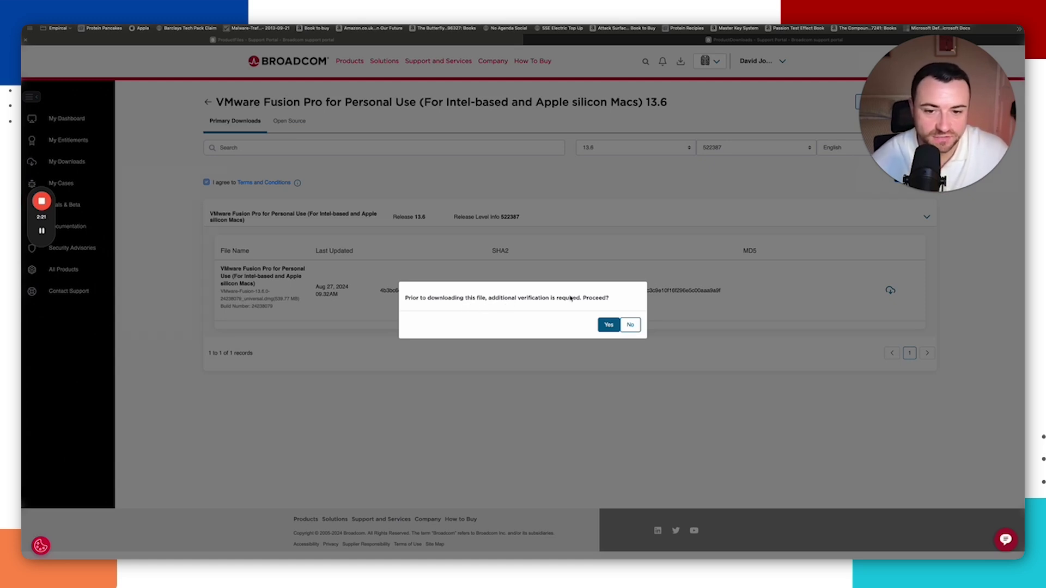
click(608, 324)
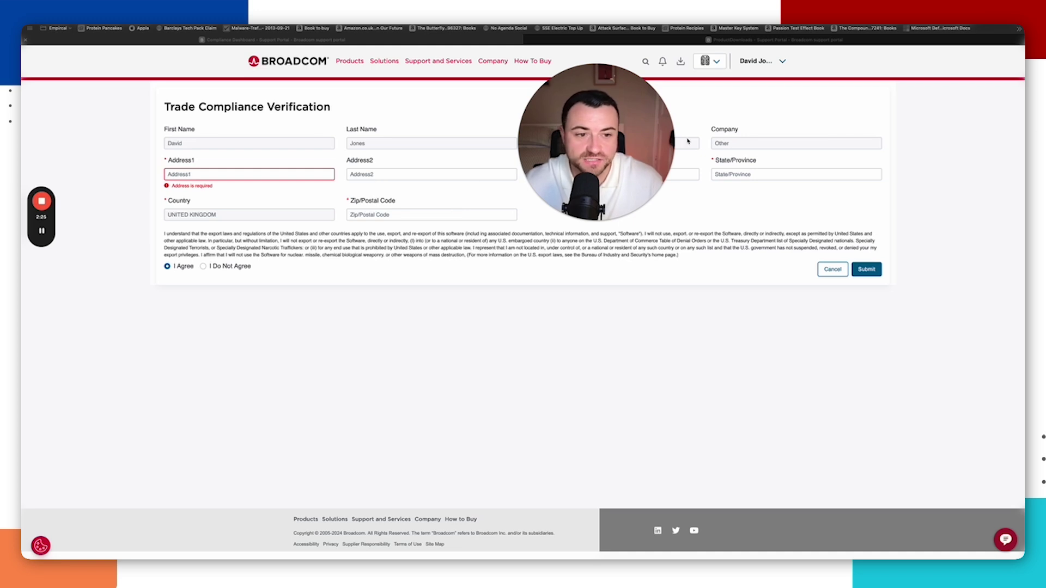
Step: Download the Fusion 13.6.0 installer, allowing Broadcom downloads, and select the disk image
mouse_move(43, 232)
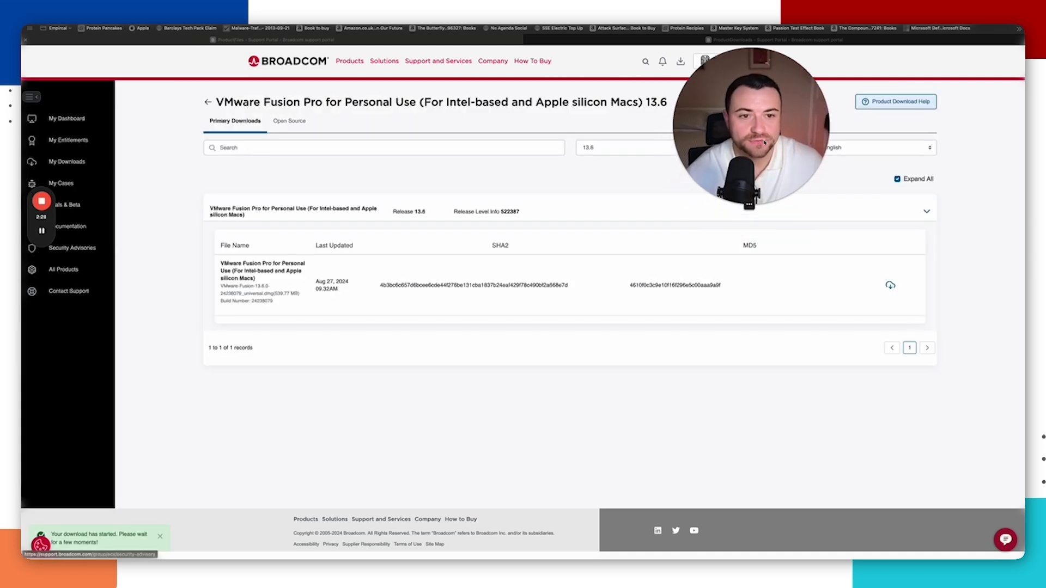
click(890, 286)
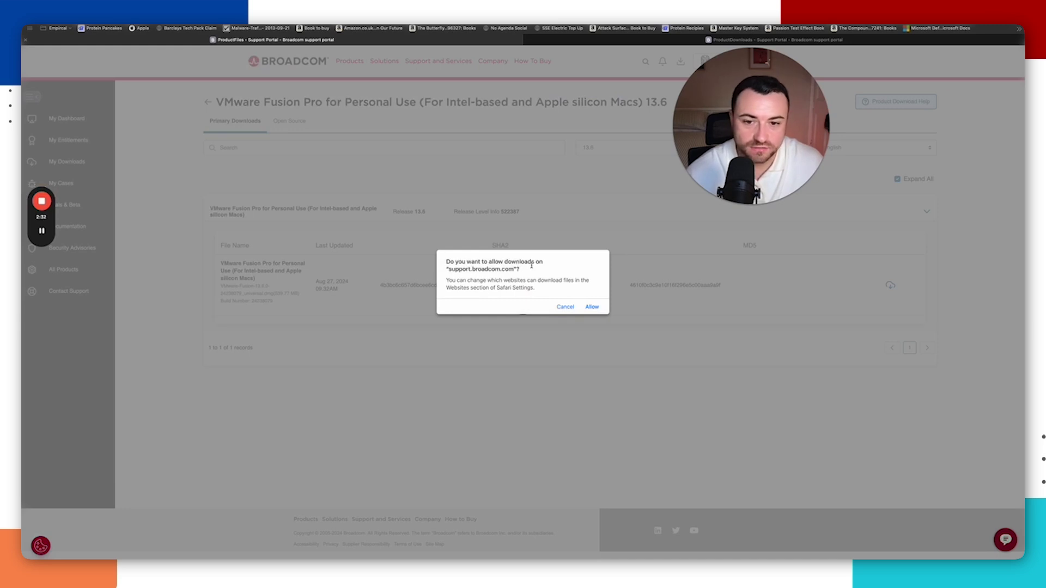
click(592, 307)
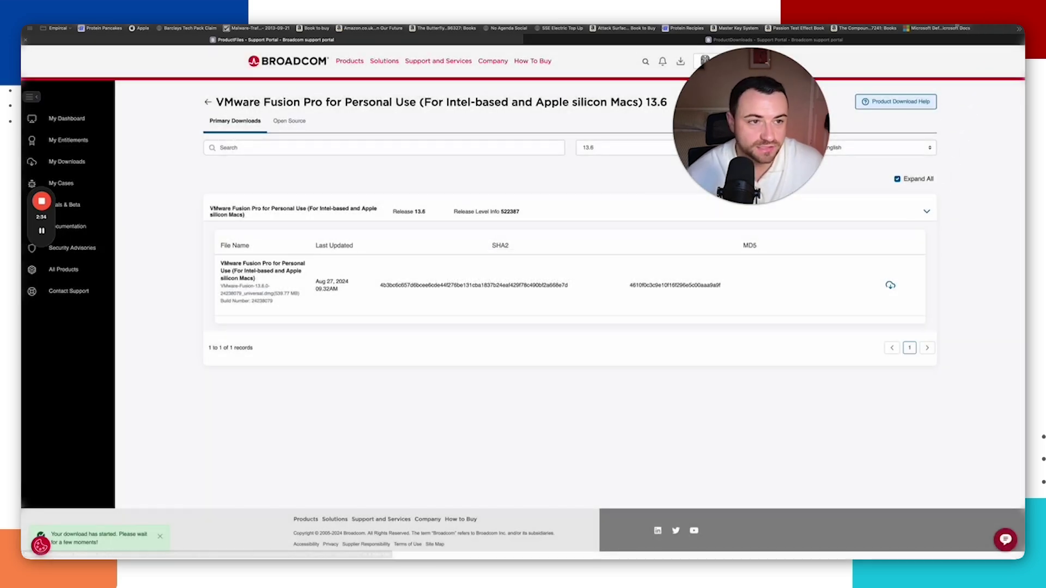
click(975, 25)
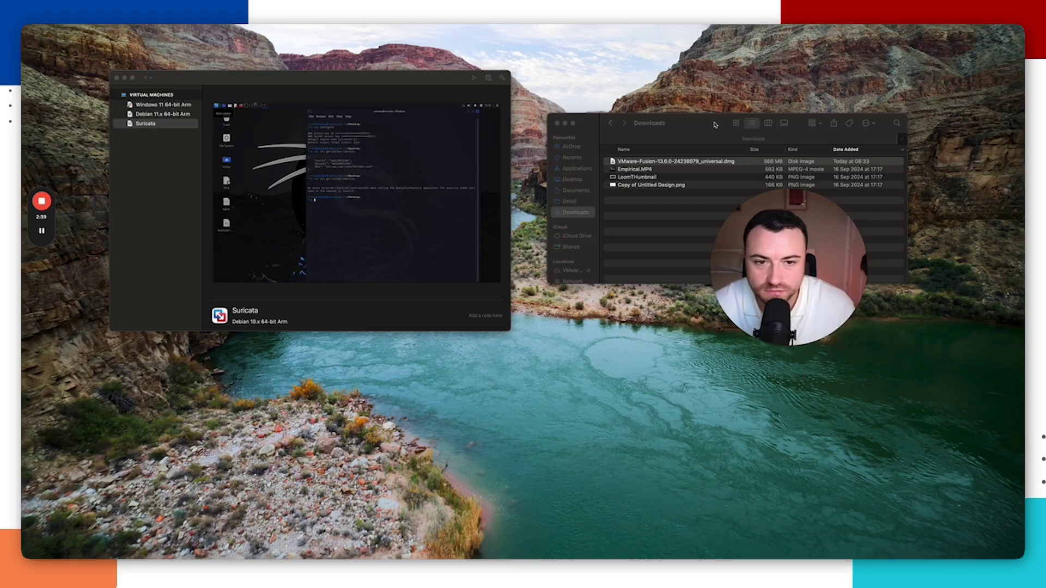
click(631, 147)
Step: Open the Fusion disk image, move the Fusion window, then focus the browser's Google search box
double_click(634, 158)
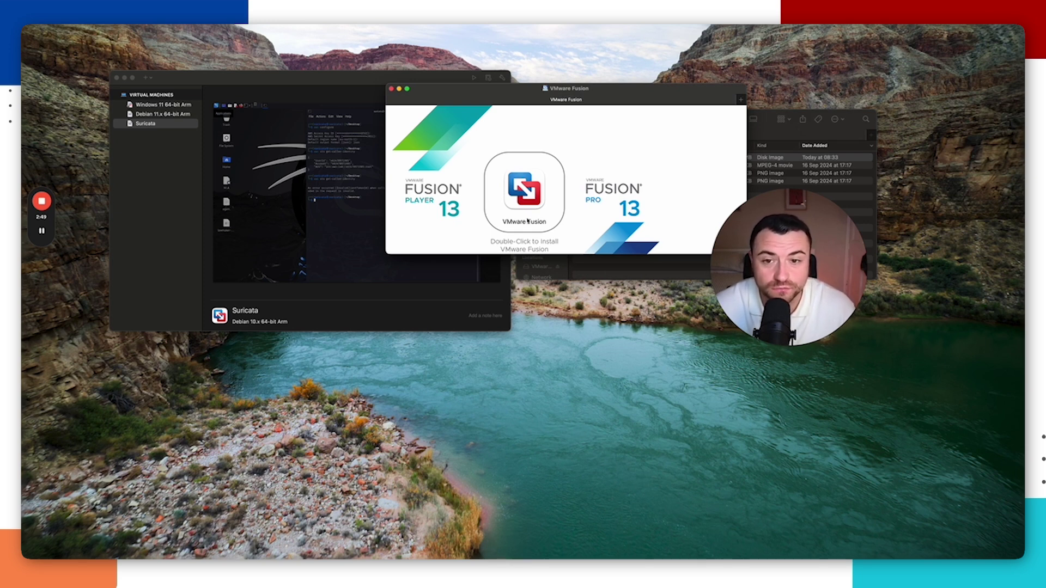
click(42, 231)
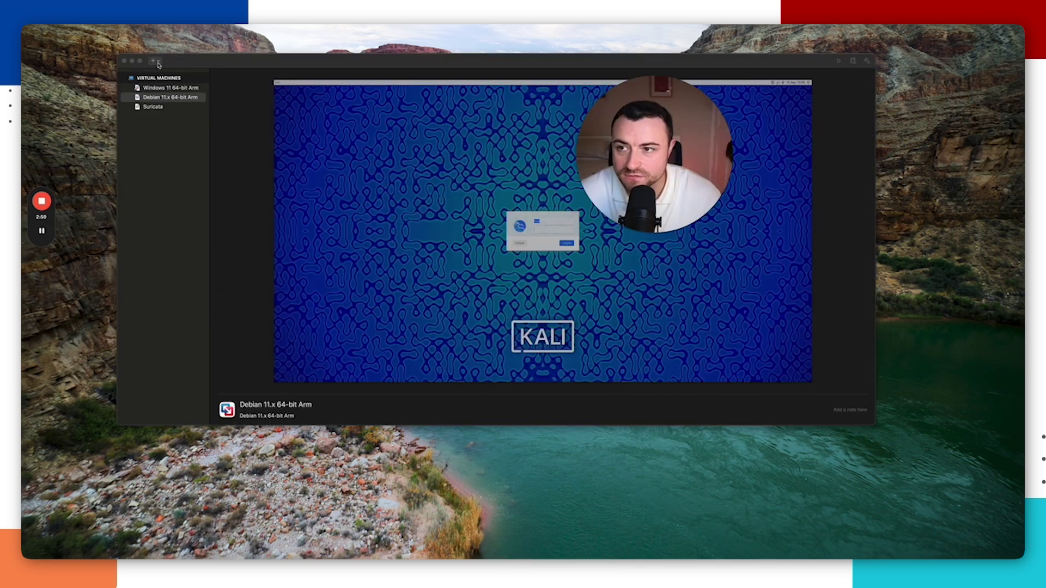
click(60, 24)
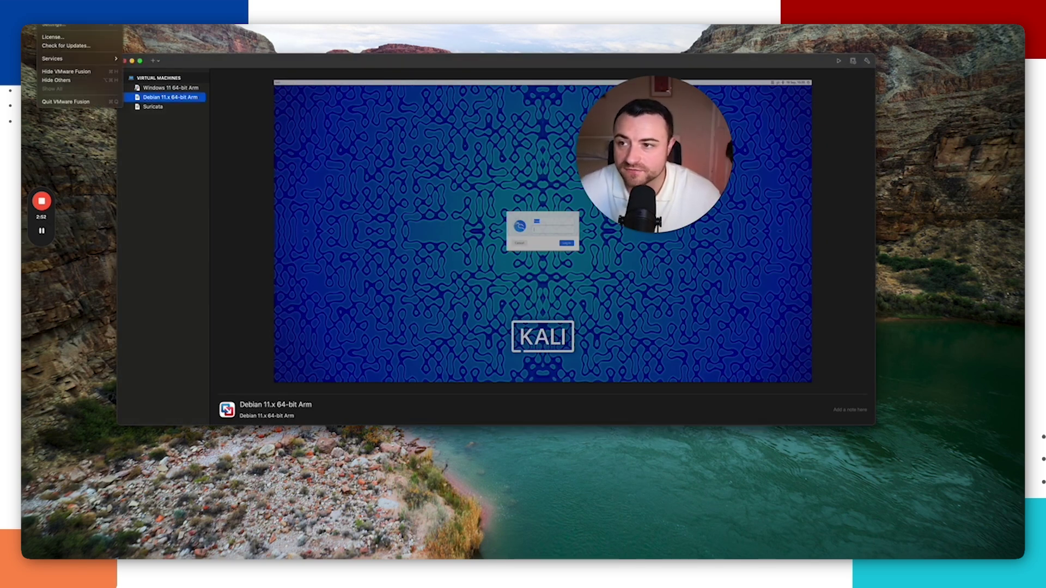
click(114, 71)
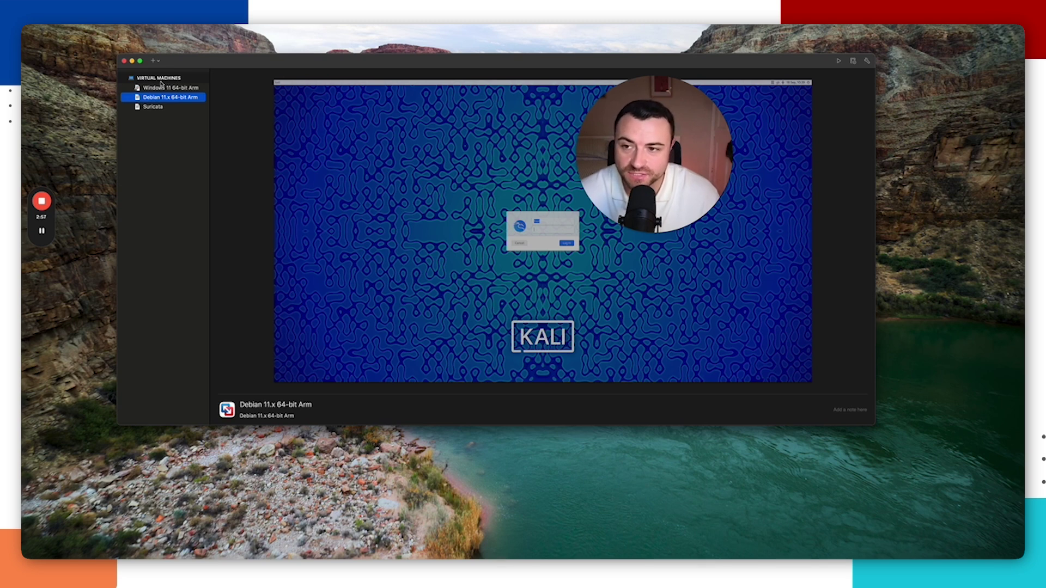
drag(191, 65, 200, 61)
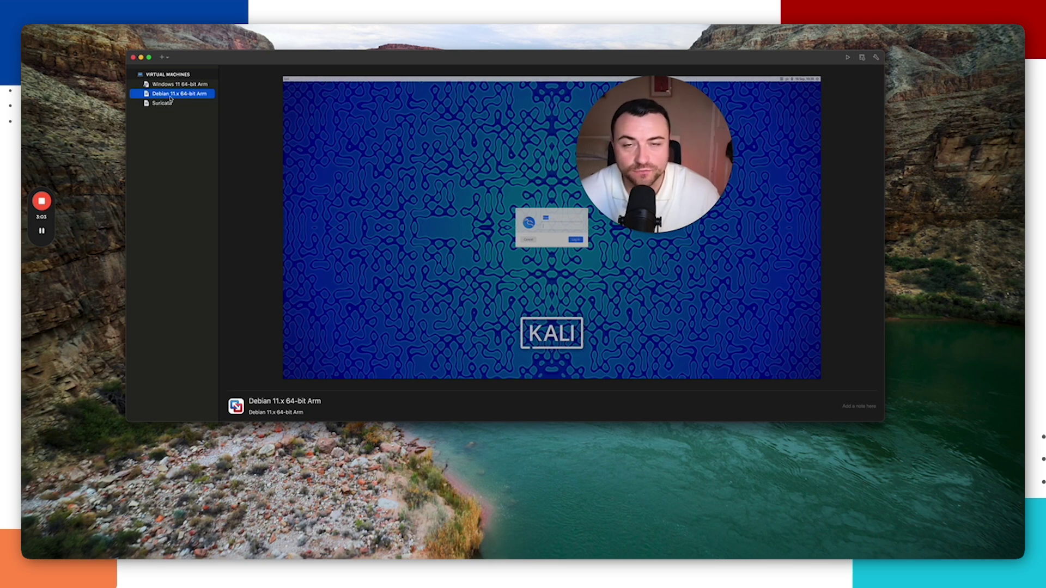
key(super+Tab)
click(442, 201)
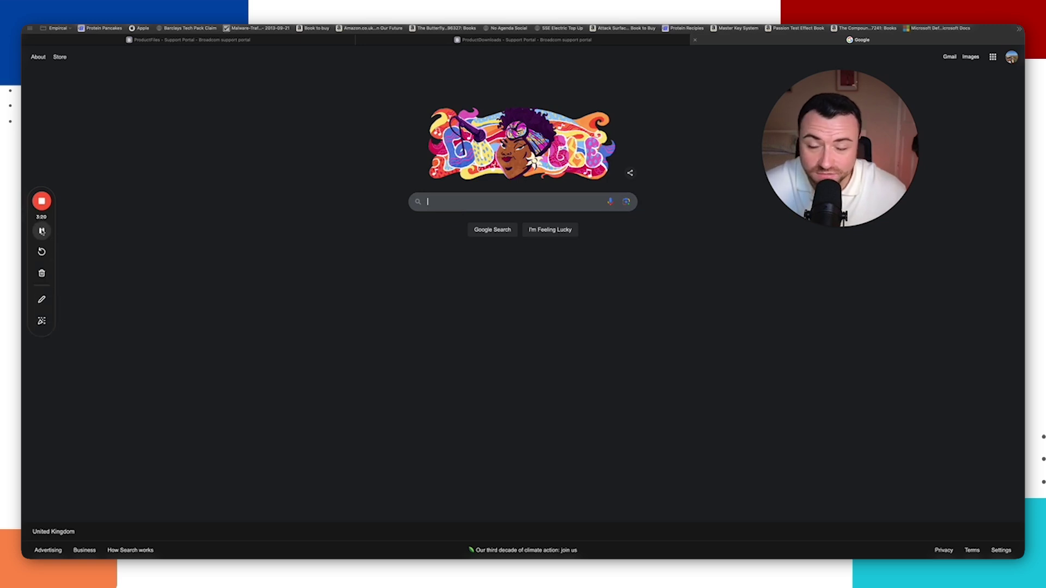
Step: Search 'kali linux installer images' and open the Get Kali page on kali.org
text(kal)
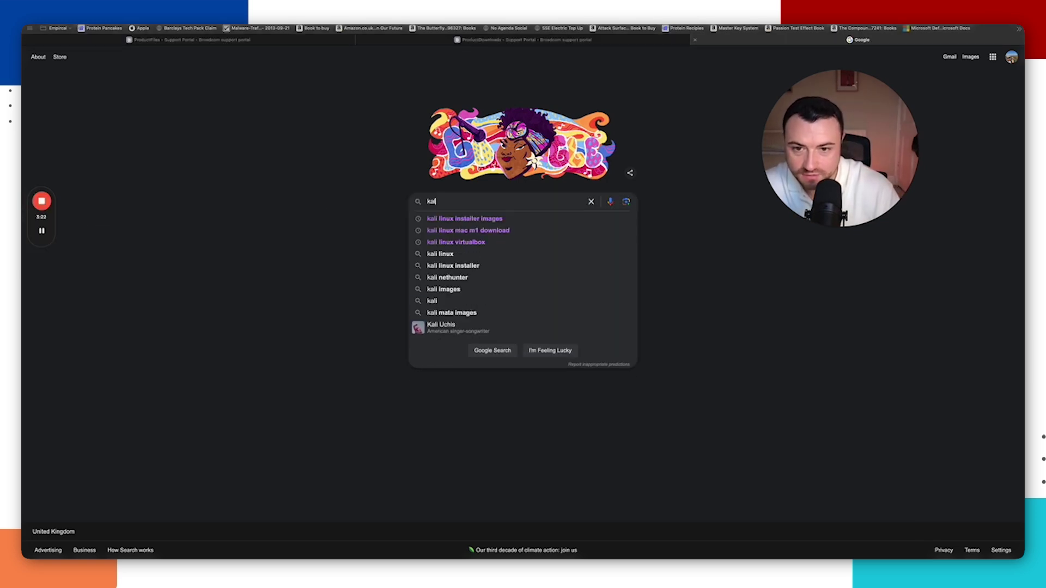
key(Down)
key(Return)
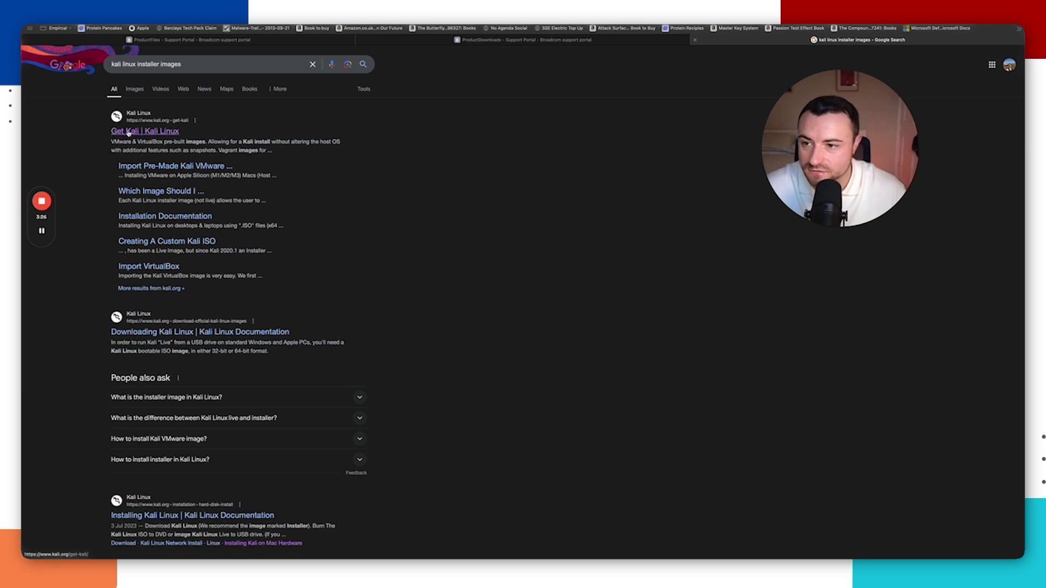
click(129, 132)
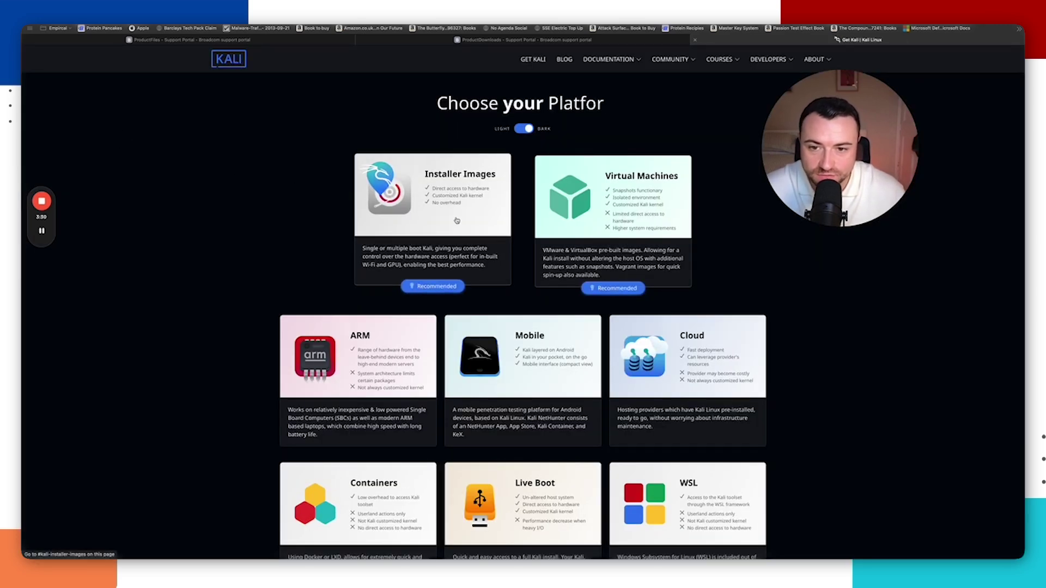
Step: Download the Apple Silicon (ARM64) Installer image from the Installer Images section
click(426, 287)
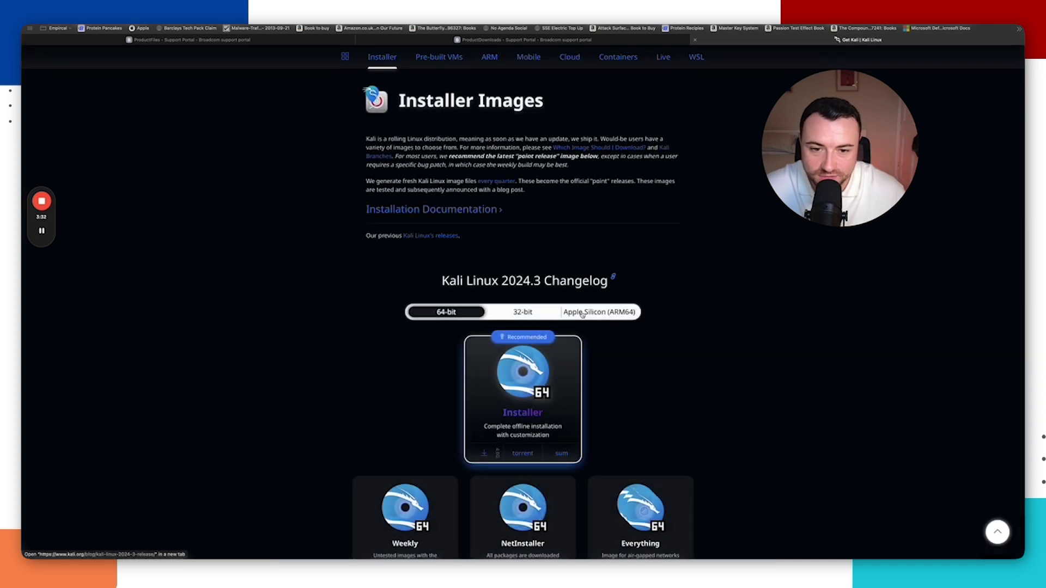
click(608, 314)
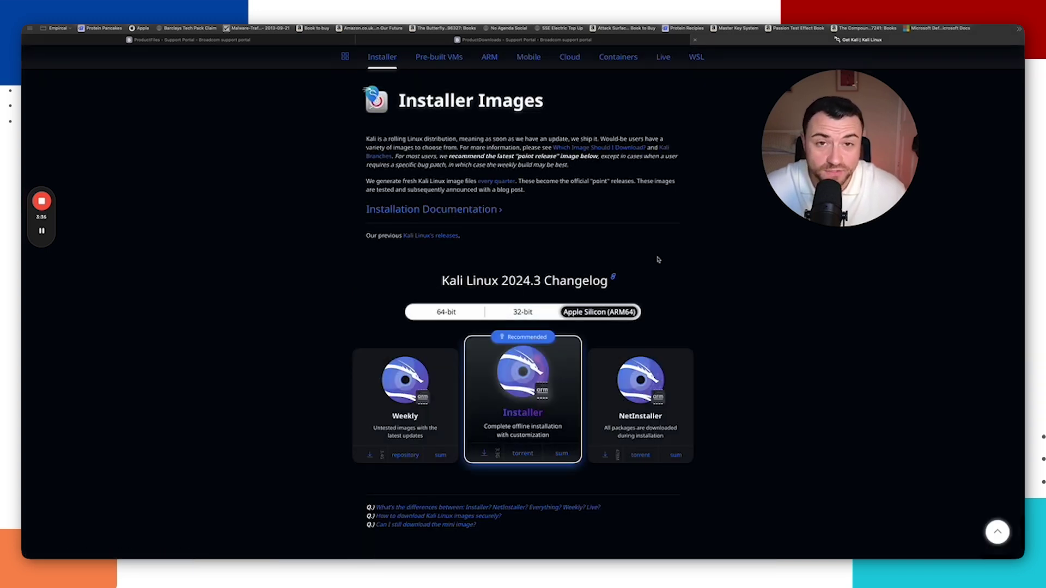
scroll(658, 260, down, 2)
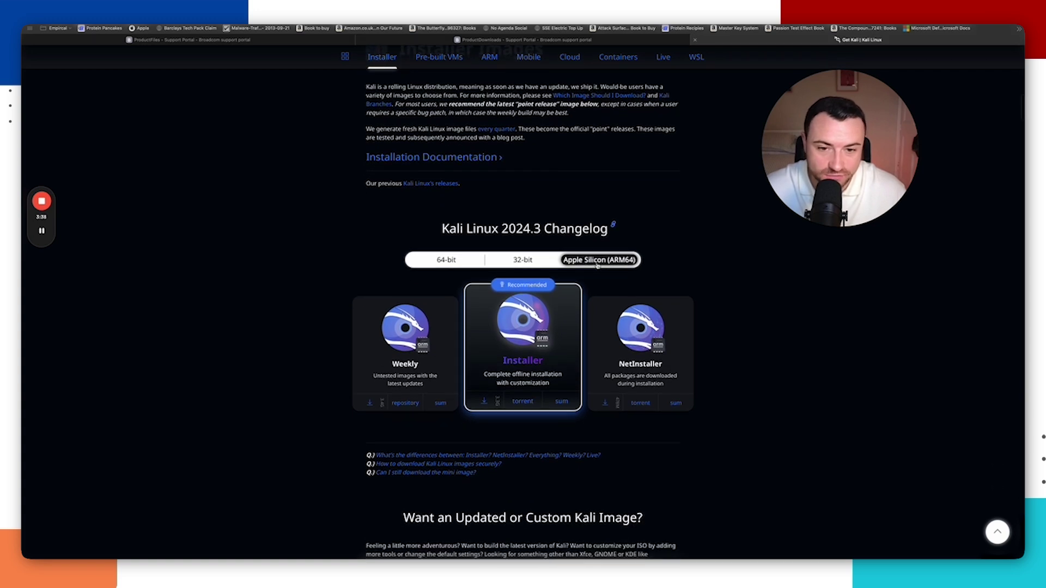
scroll(670, 230, down, 4)
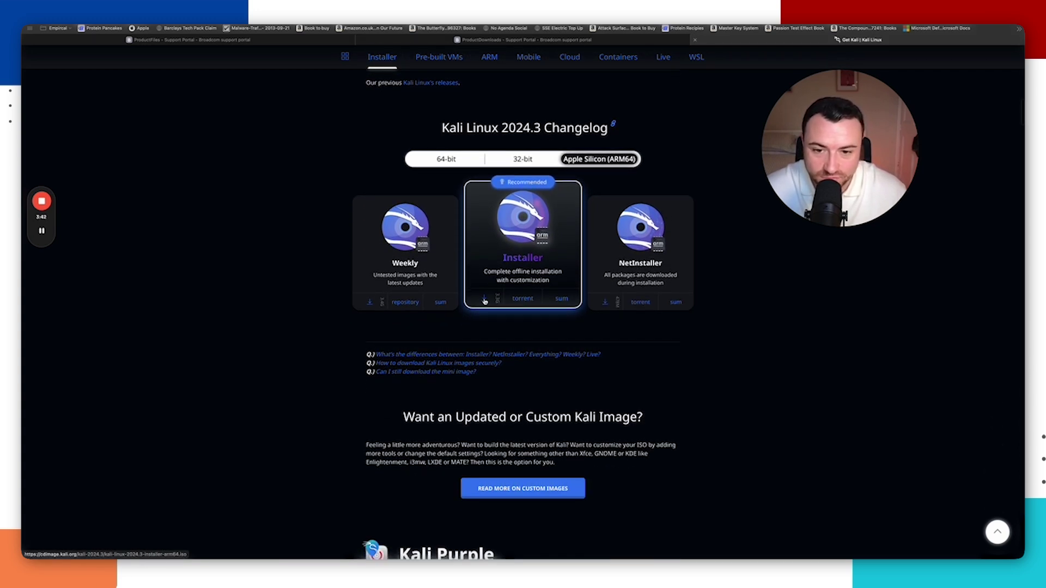
click(484, 301)
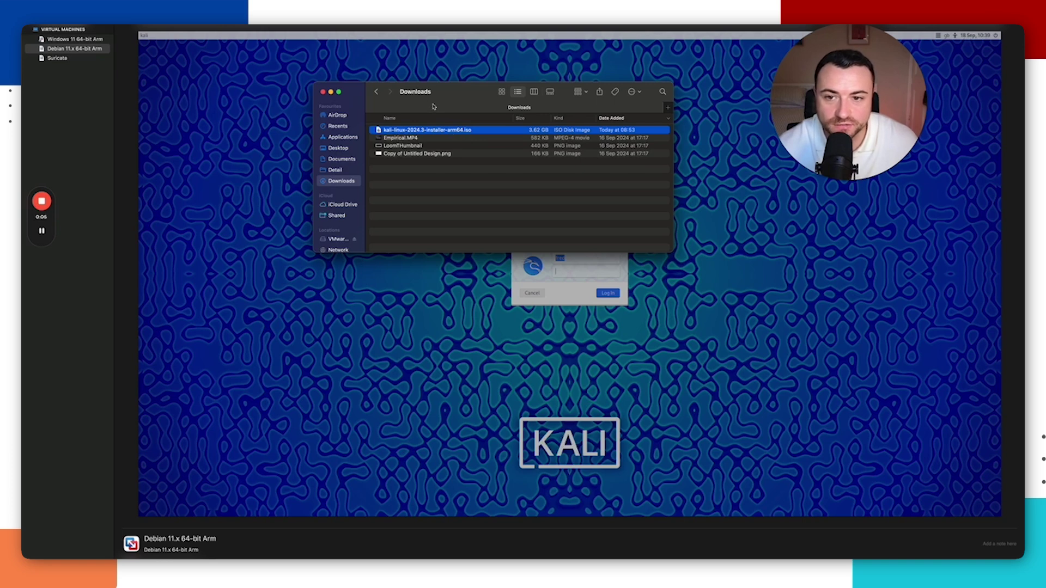
Step: Start a new VM installing from kali-linux-2024.3-installer-arm64.iso in Downloads
drag(425, 99, 461, 107)
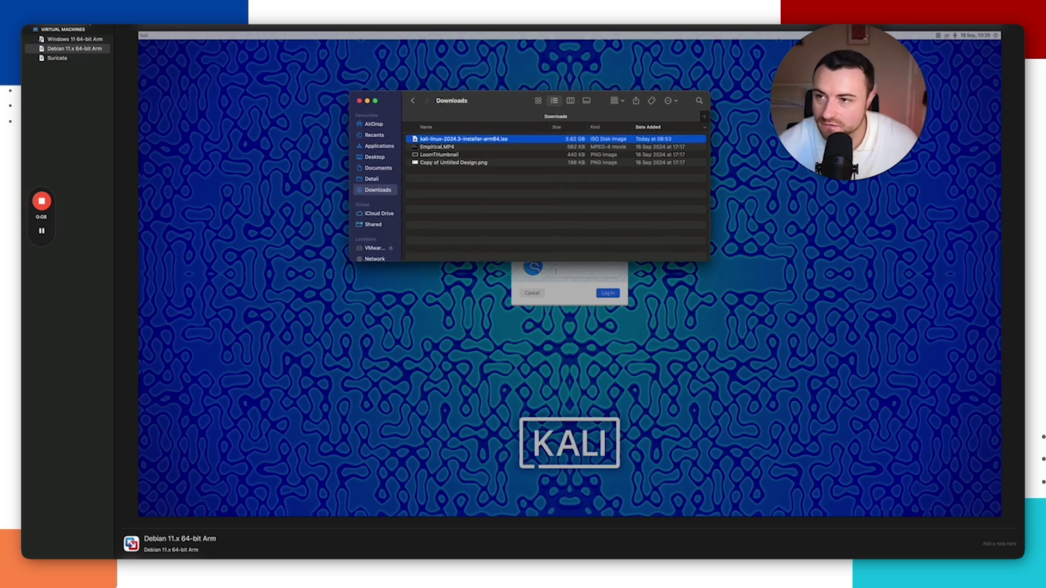
key(super+Tab)
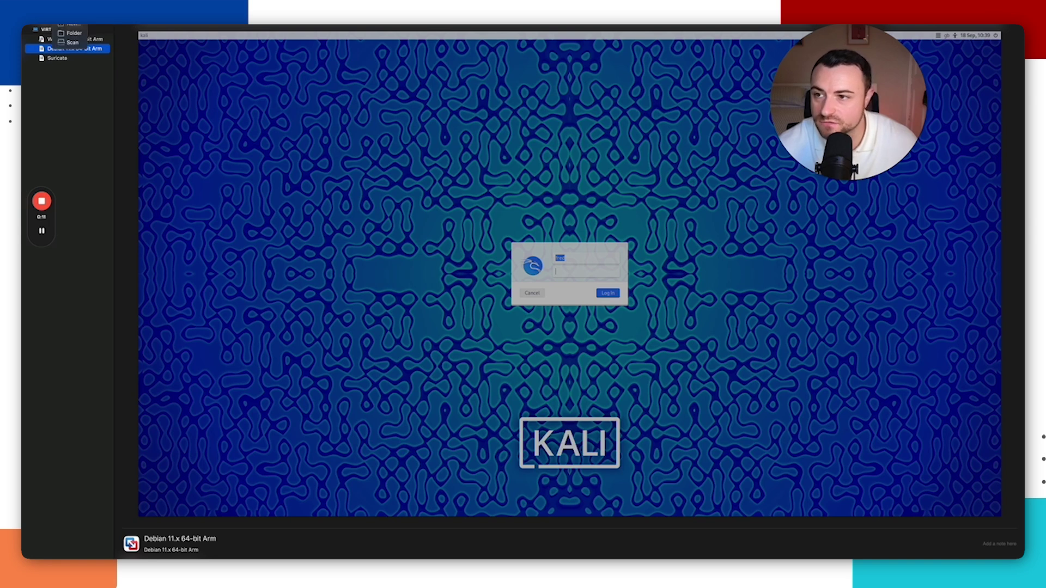
key(super+n)
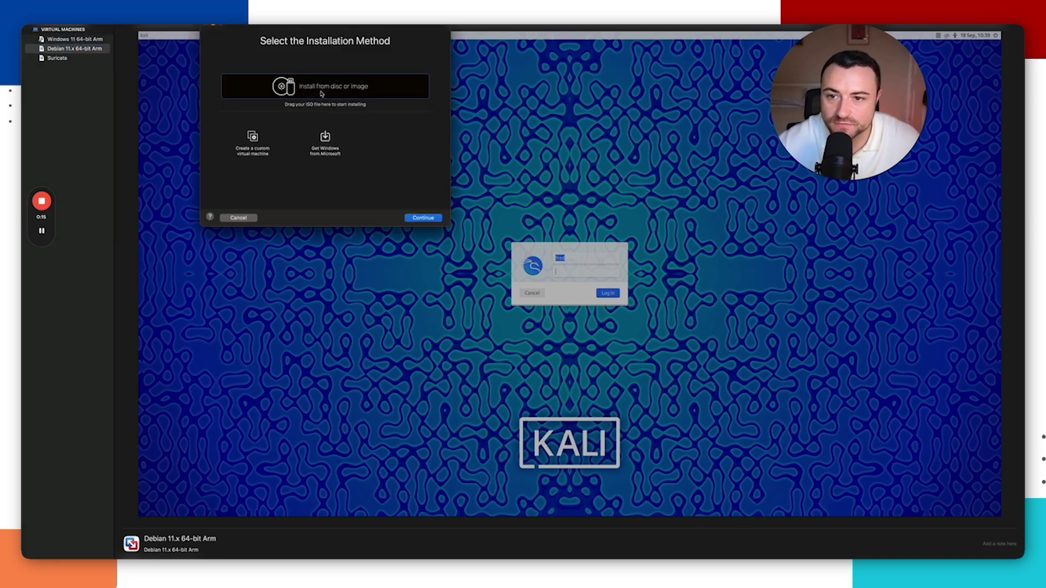
click(430, 218)
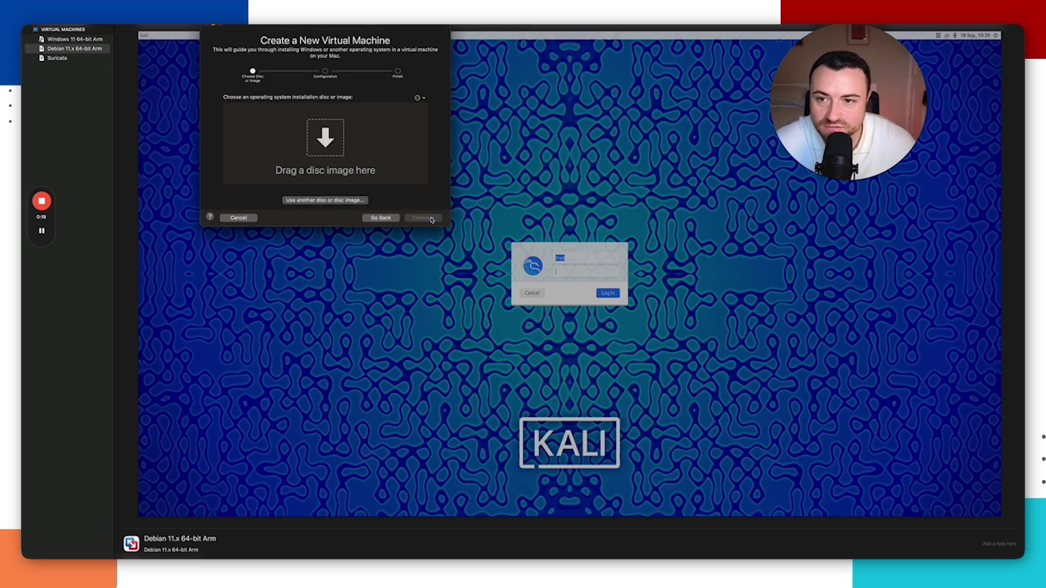
click(325, 200)
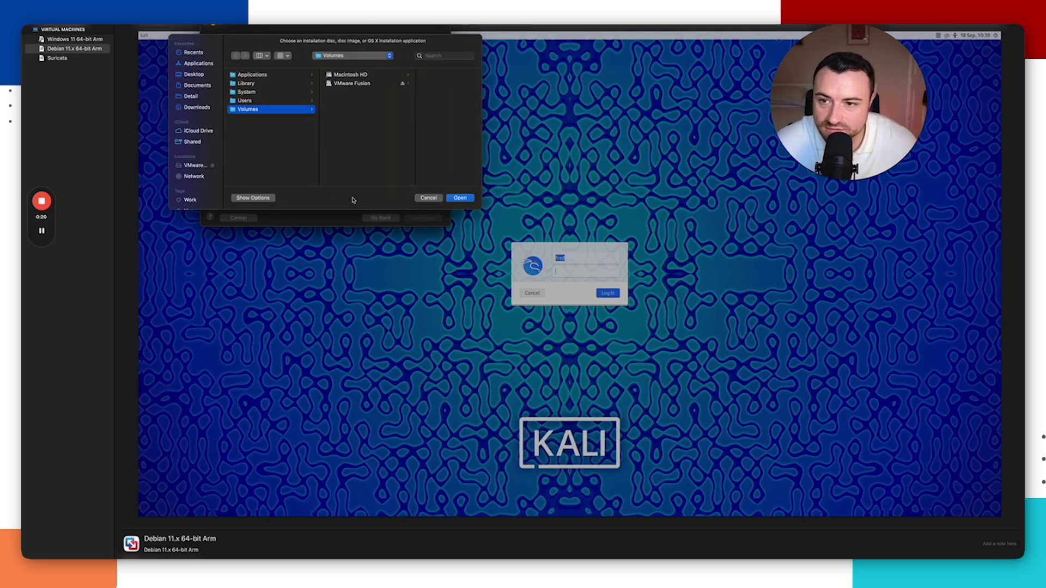
click(197, 107)
click(260, 91)
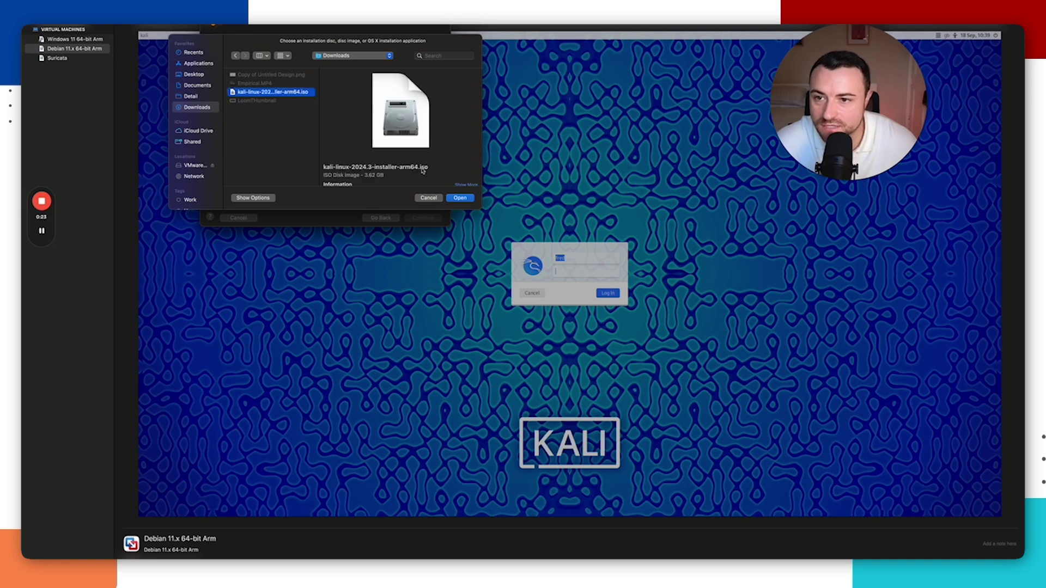
click(460, 199)
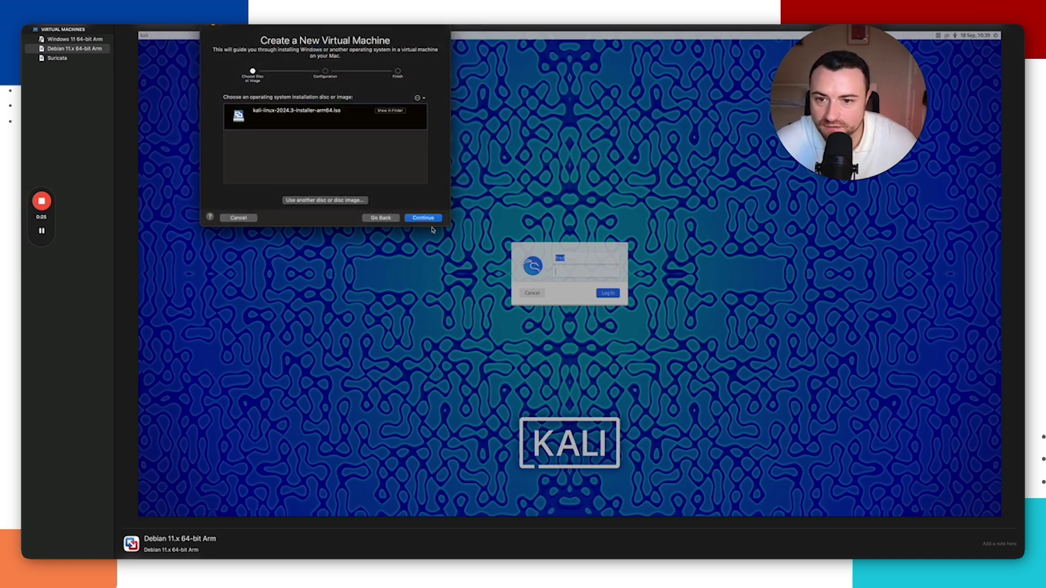
click(423, 219)
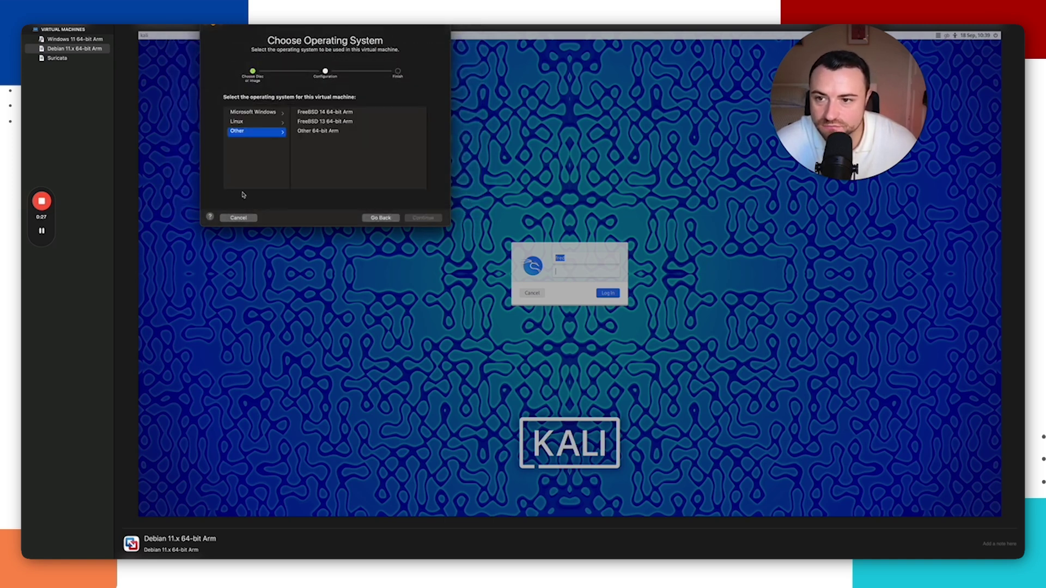
Step: Choose Linux > Debian 11.x 64-bit Arm, finish, and save the VM as 'Kali Linux'
click(250, 125)
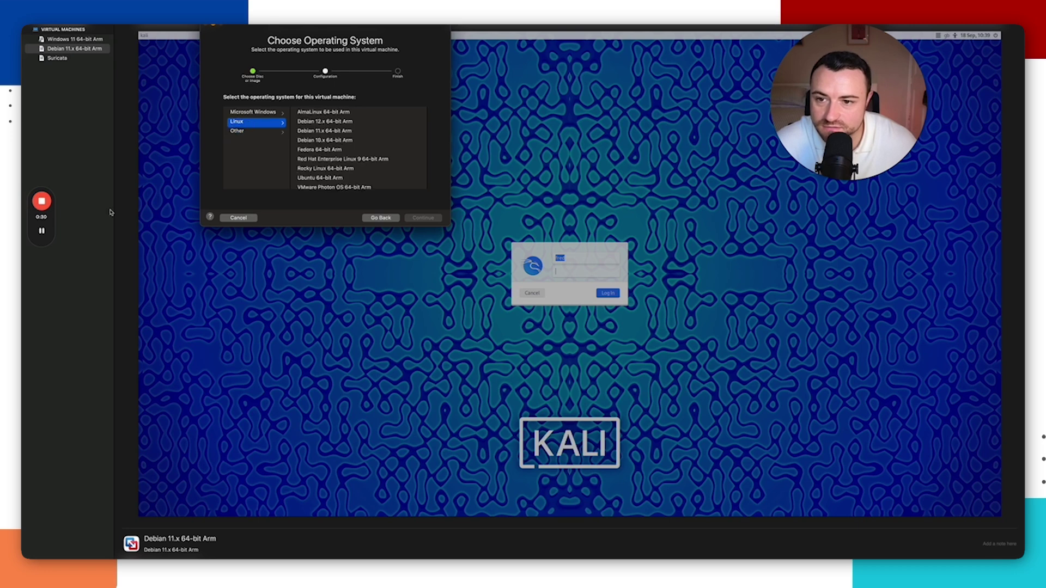
drag(315, 33, 318, 44)
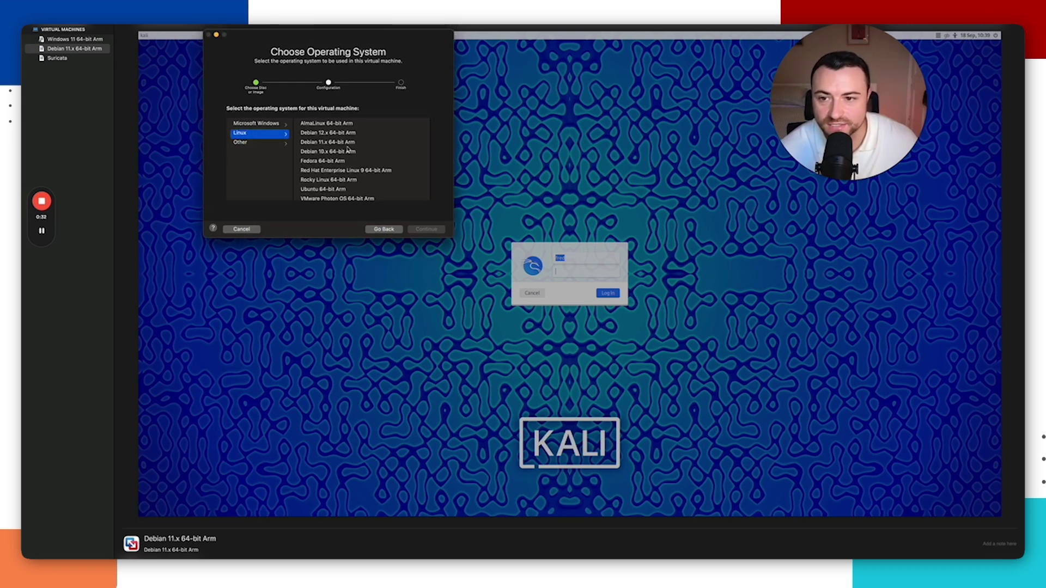
click(316, 143)
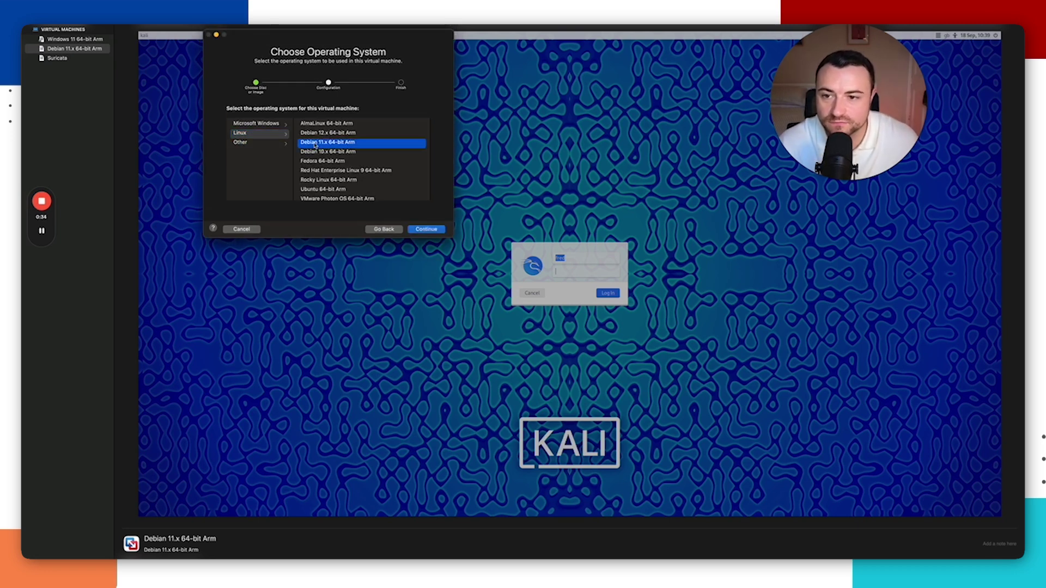
click(426, 231)
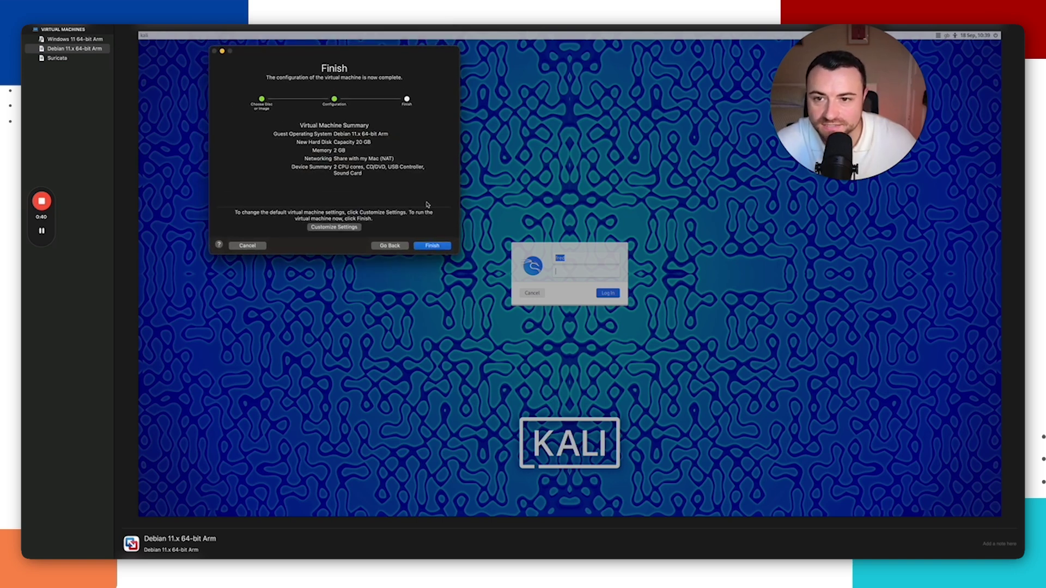
click(433, 246)
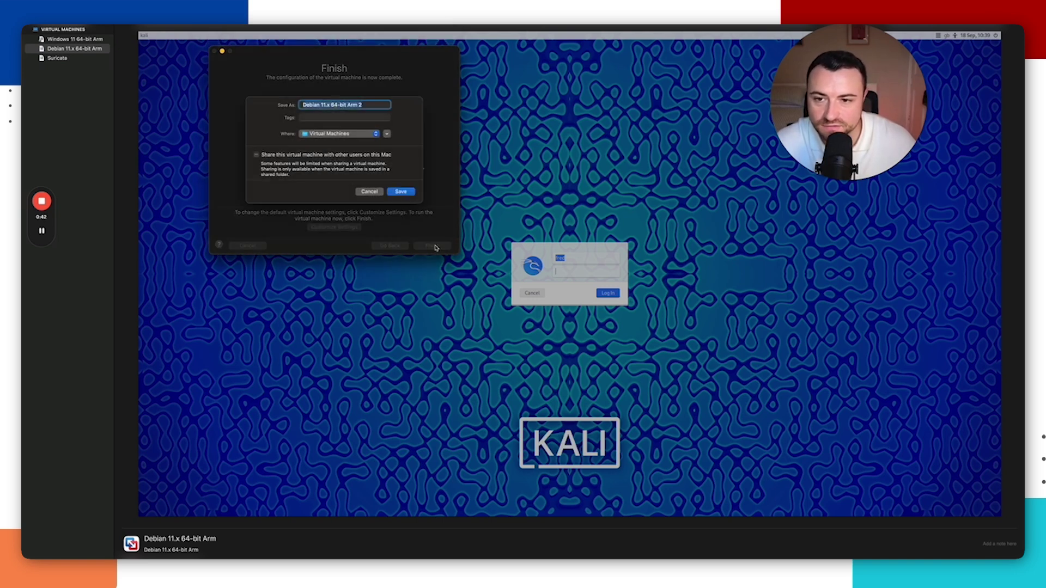
text(Kali Linux)
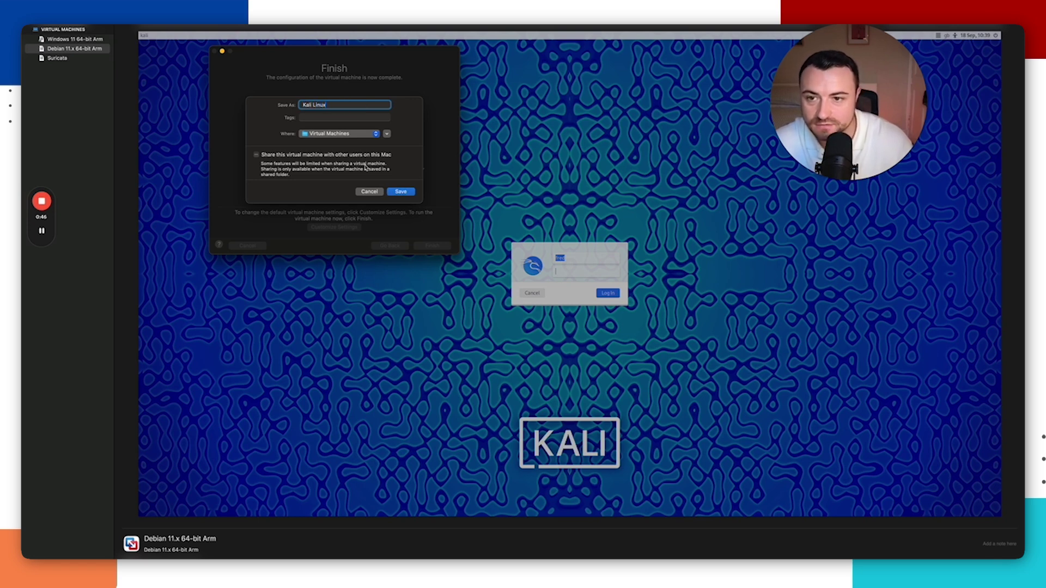
click(402, 192)
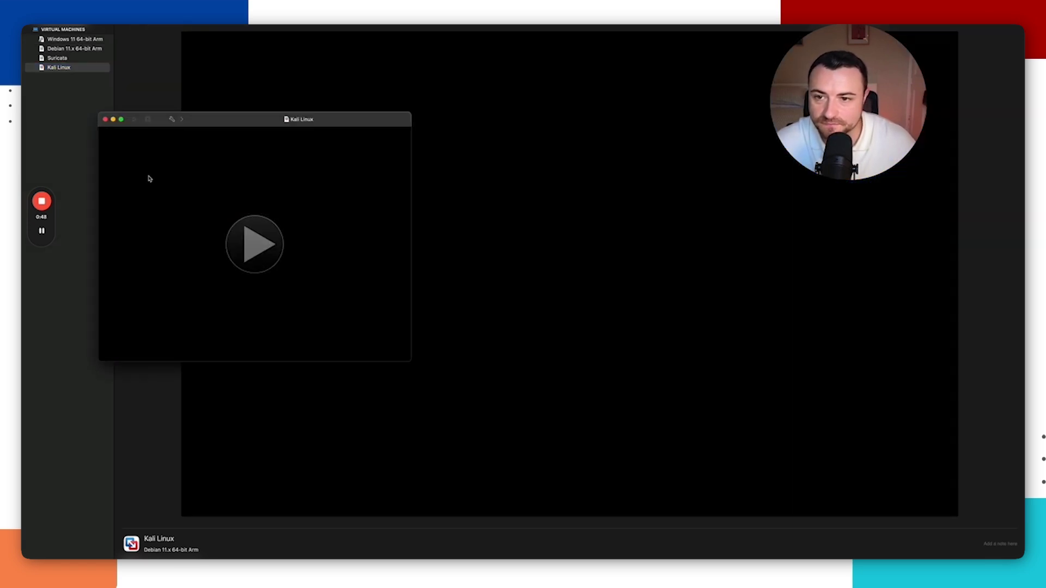
Step: Close the Kali Linux VM window and choose Settings… from its sidebar context menu
drag(218, 122, 321, 97)
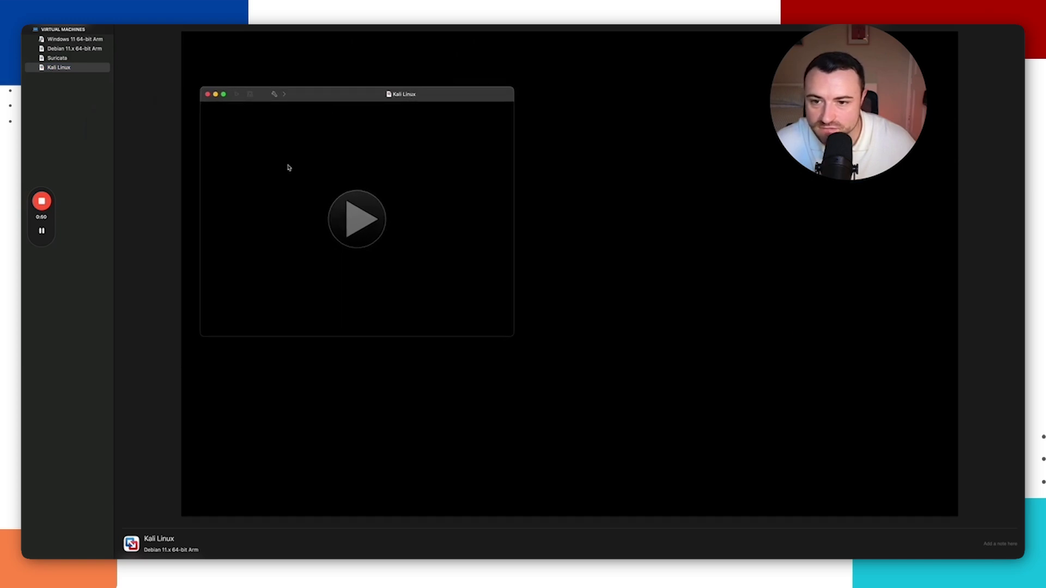
click(293, 94)
click(210, 94)
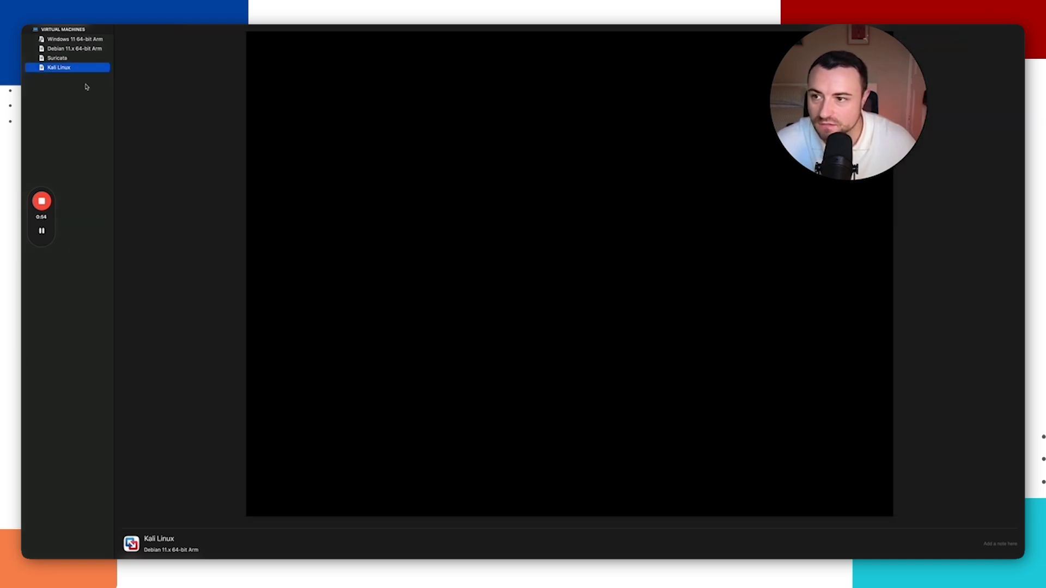
right_click(75, 68)
click(104, 85)
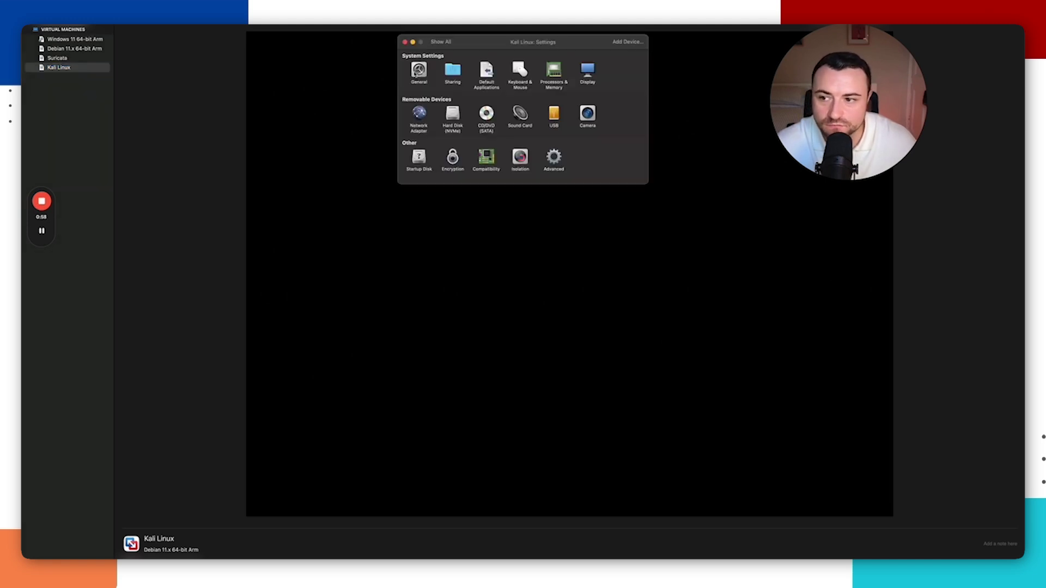
Step: Set Processors & Memory to 4096 MB, then view the Isolation settings
drag(476, 45, 467, 57)
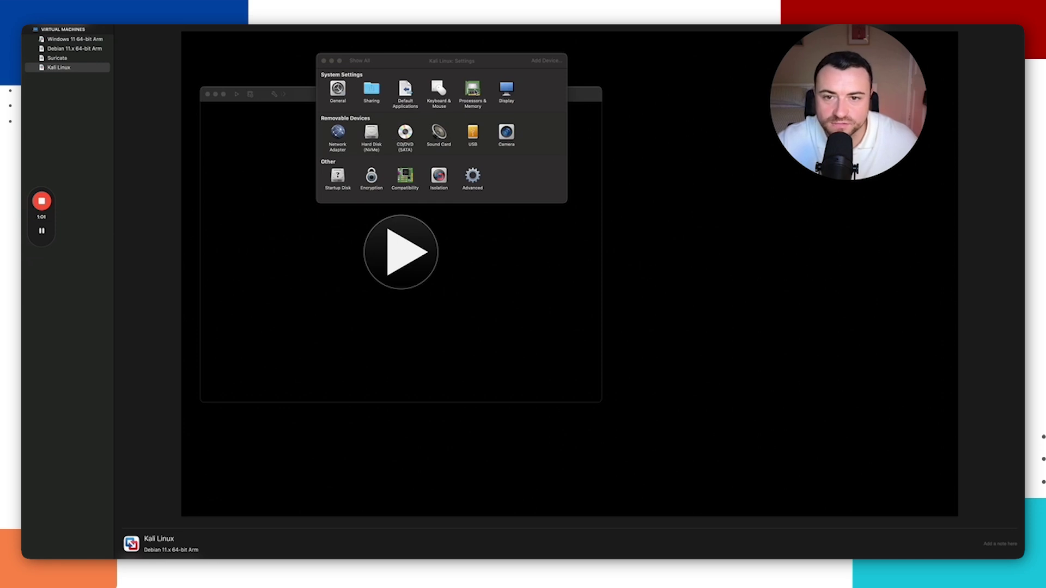
click(472, 90)
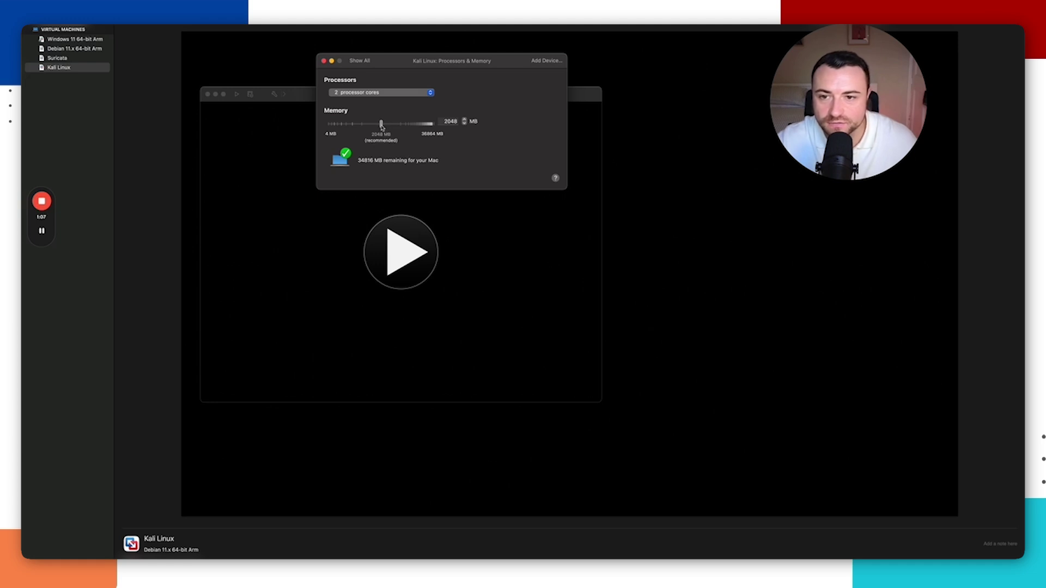
drag(387, 127, 415, 128)
drag(473, 68, 473, 72)
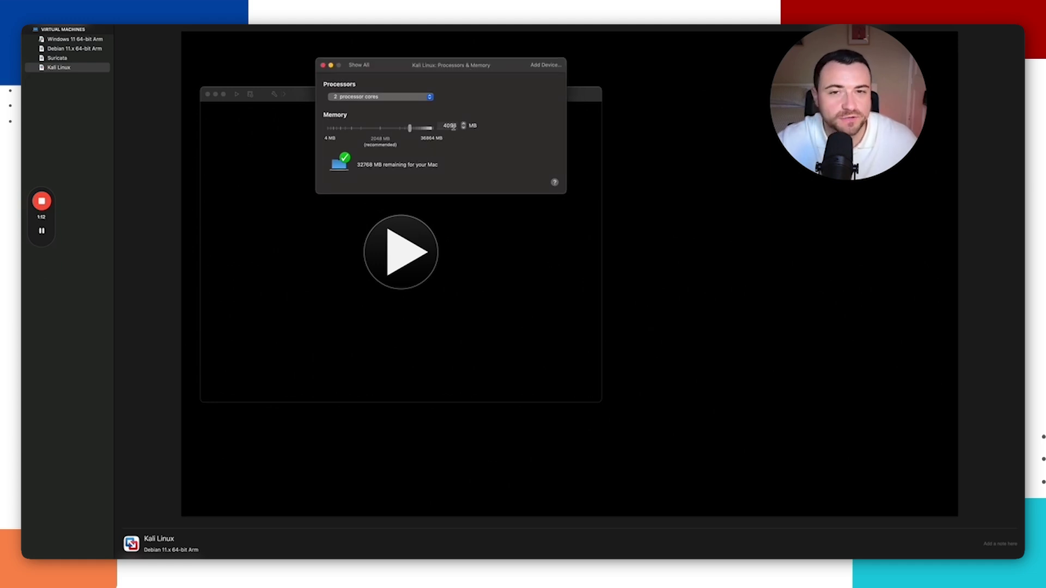
click(359, 65)
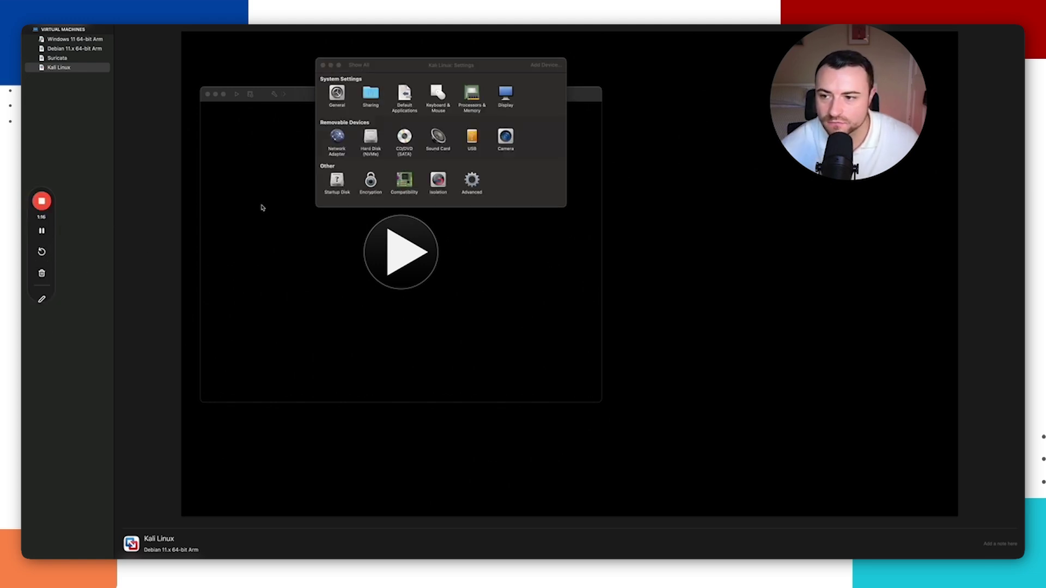
click(439, 182)
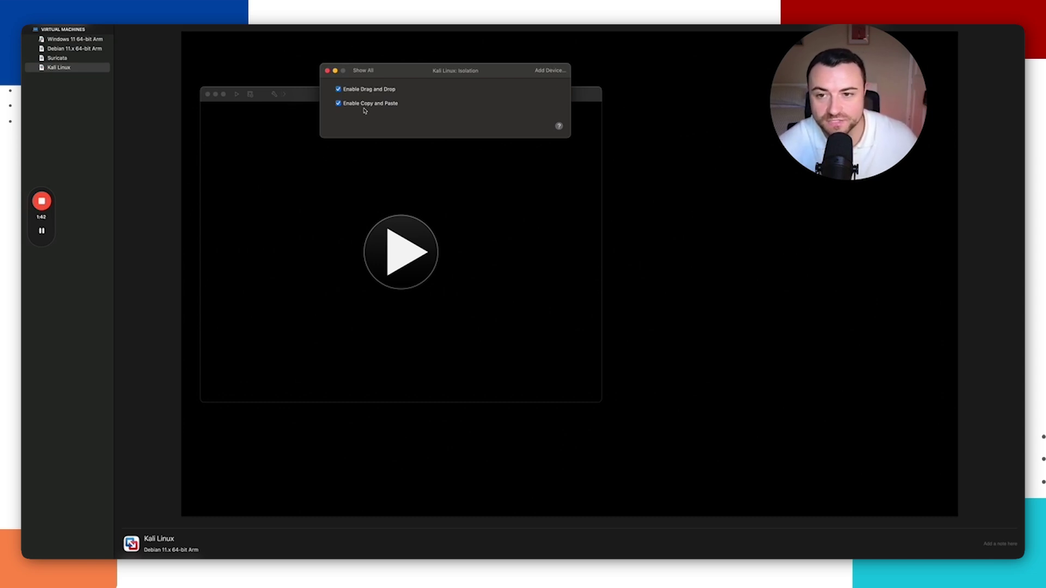
Step: Drag the Hard Disk (NVMe) size slider to 75 GB and apply it
drag(378, 76, 375, 80)
click(374, 78)
click(373, 180)
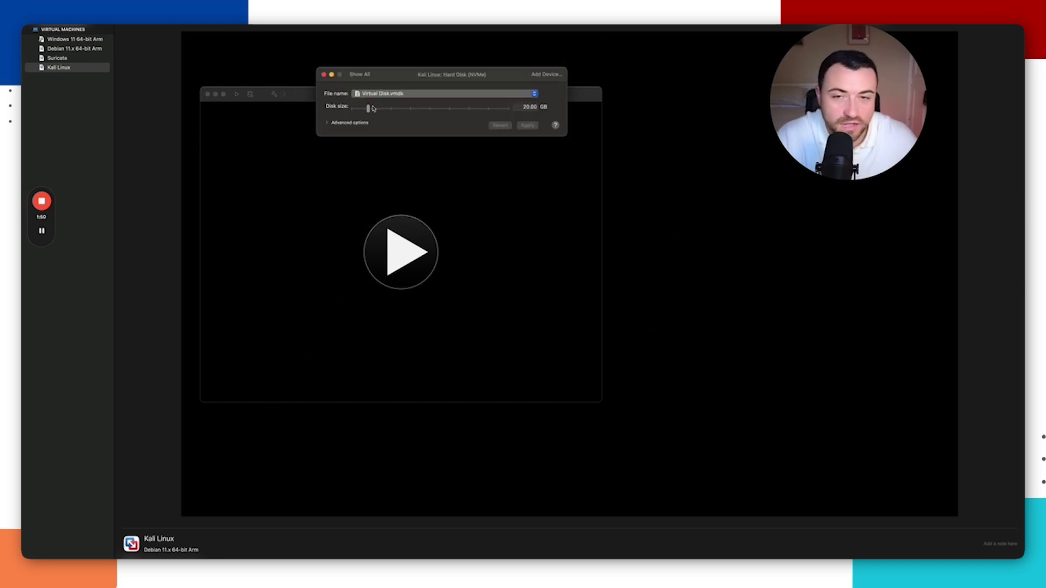
drag(373, 108, 412, 111)
click(527, 125)
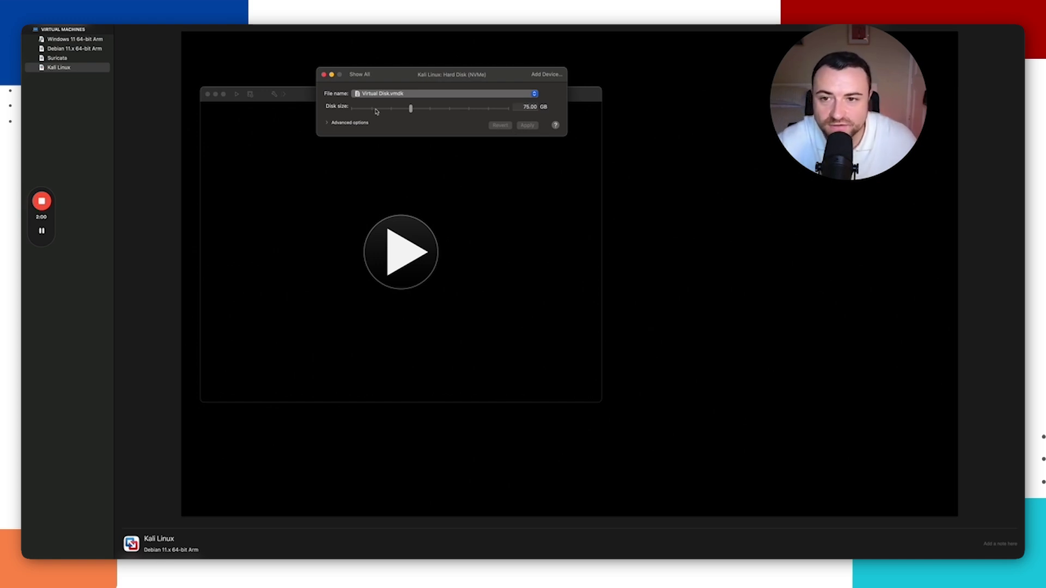
click(366, 75)
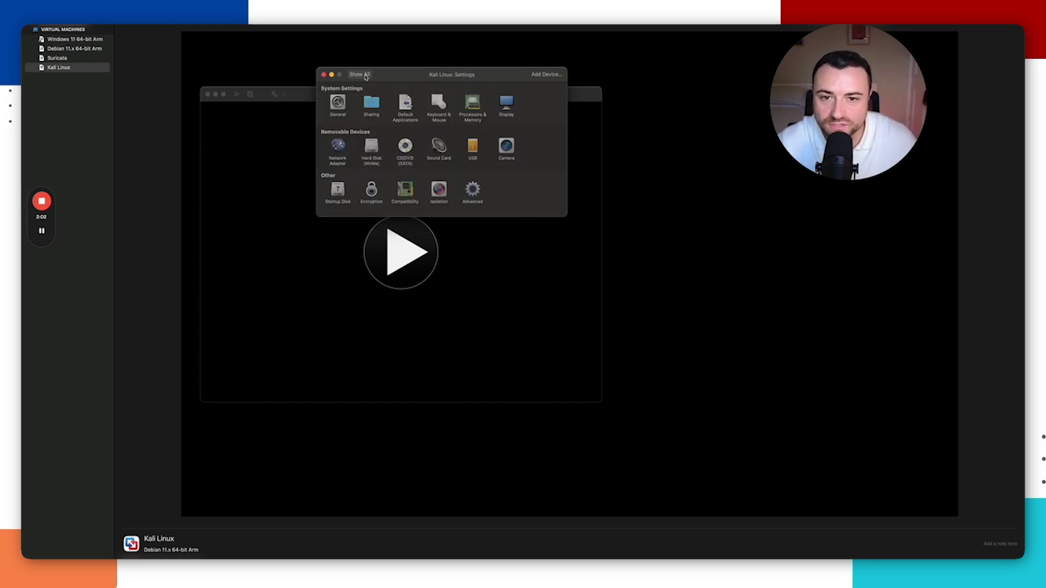
Step: Set the Kali Linux VM's network adapter to Bridged Networking over Wi-Fi, then close its settings window
click(340, 147)
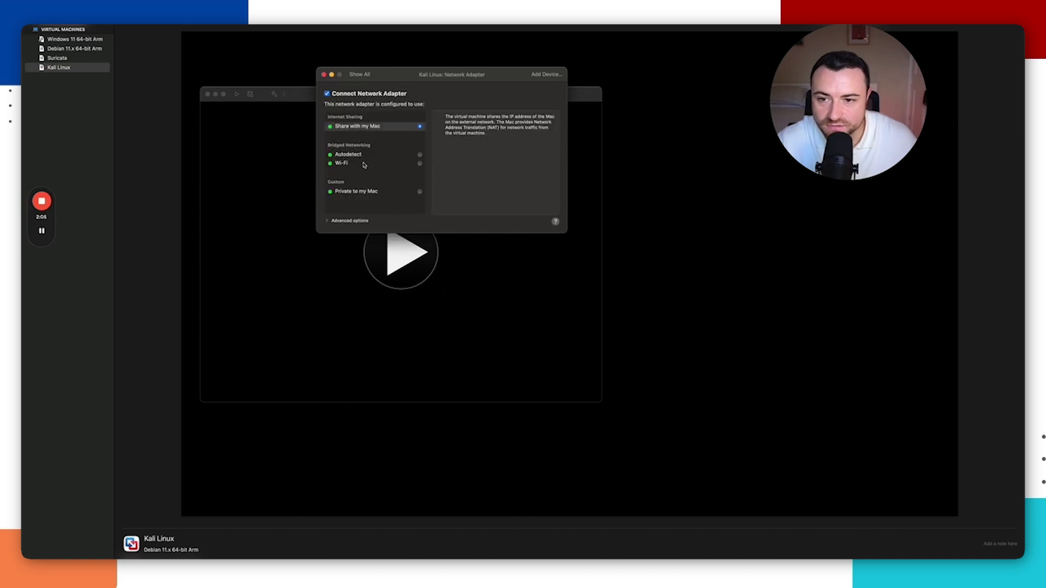
click(364, 164)
click(421, 165)
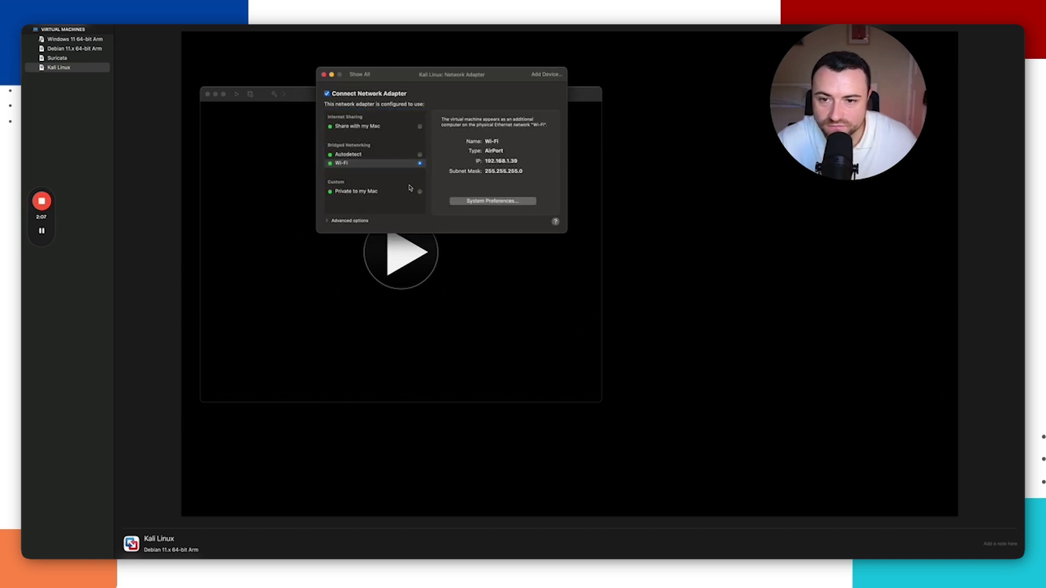
click(366, 75)
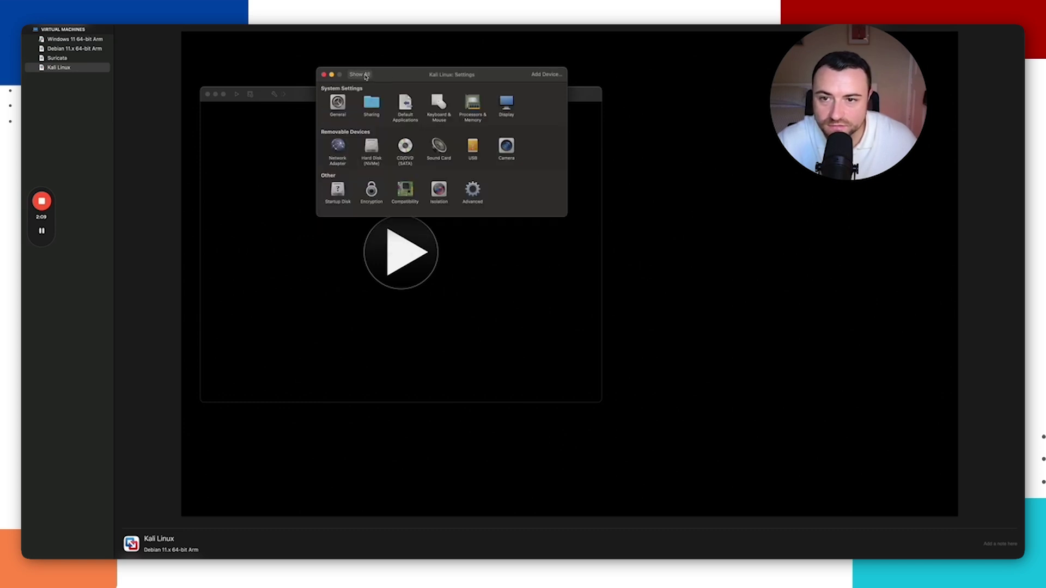
drag(410, 85, 426, 97)
click(341, 88)
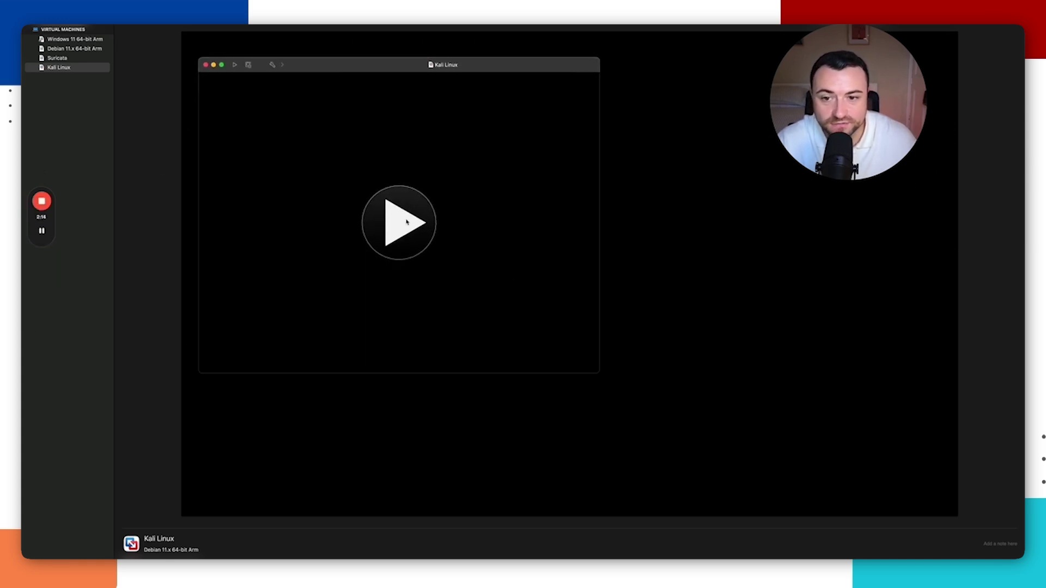
Step: Power on the Kali VM and start Install with English, United Kingdom location and British English keyboard
click(399, 222)
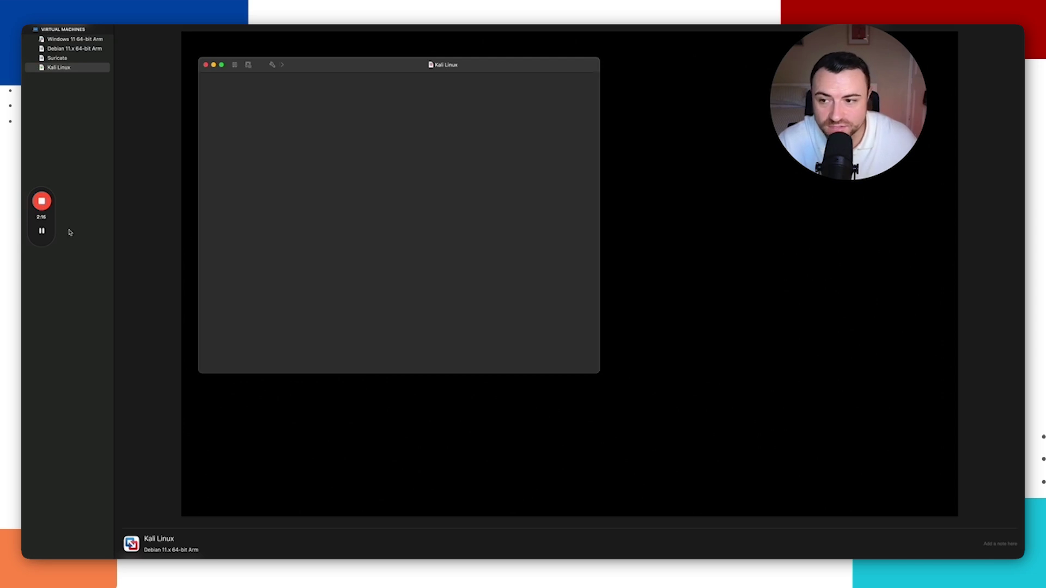
mouse_move(48, 231)
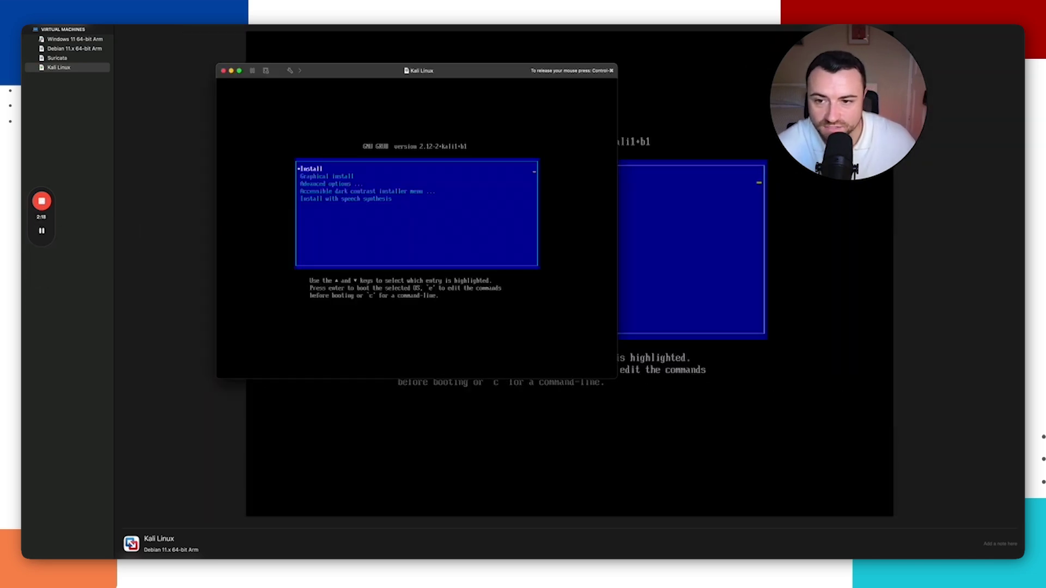
key(Return)
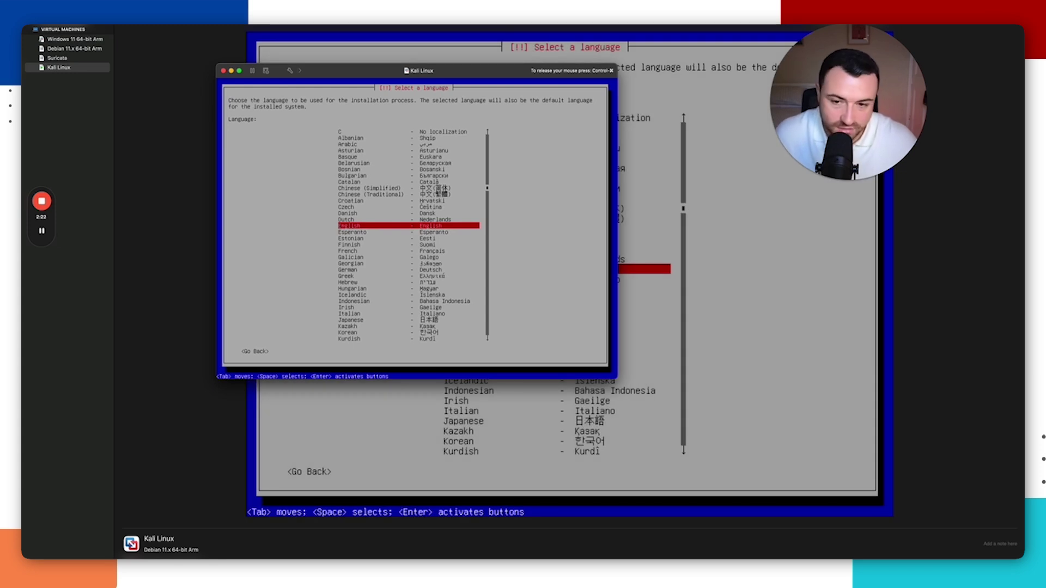
key(Return)
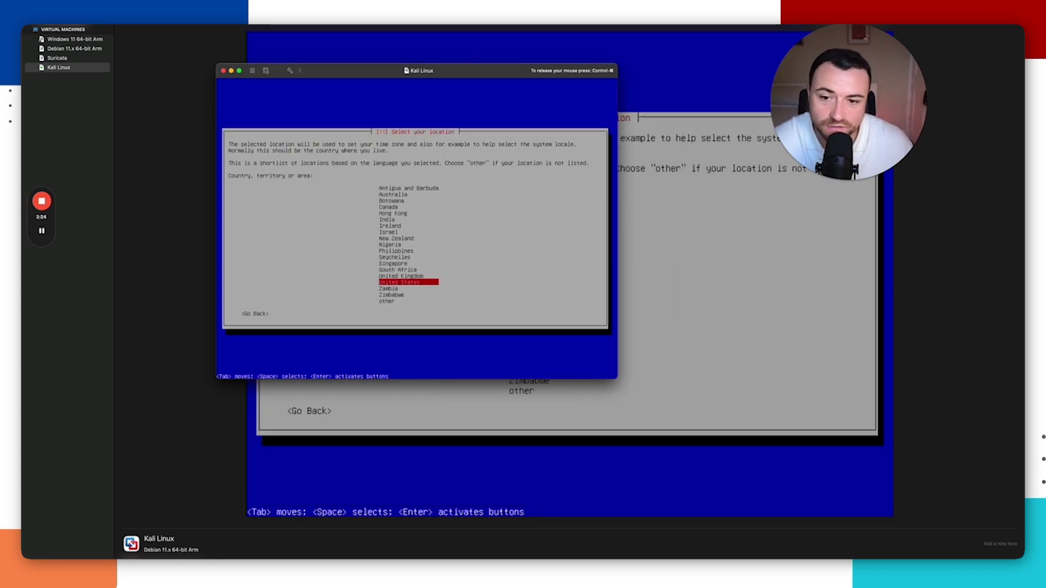
key(Up)
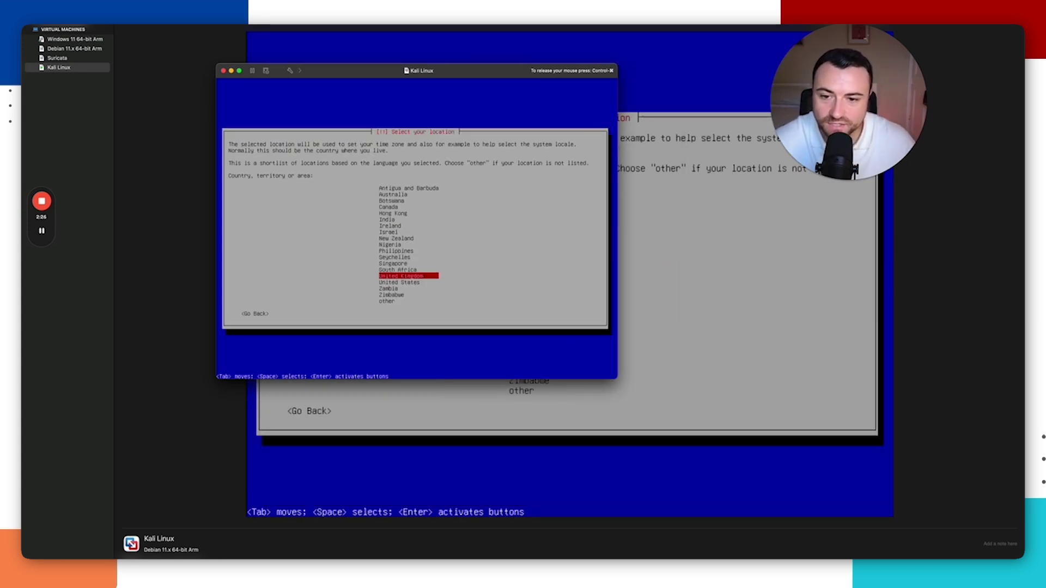
key(Return)
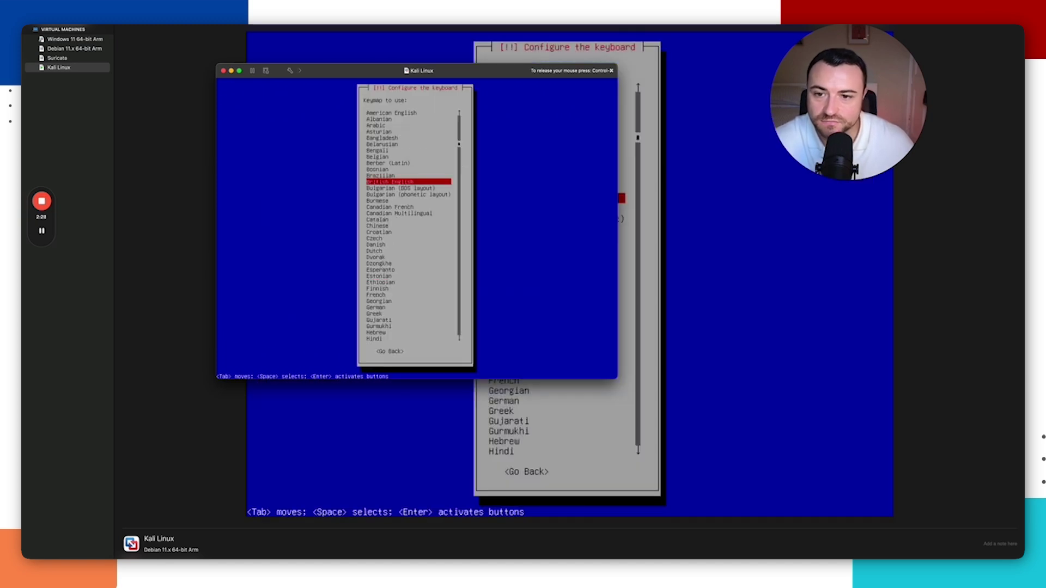
key(Return)
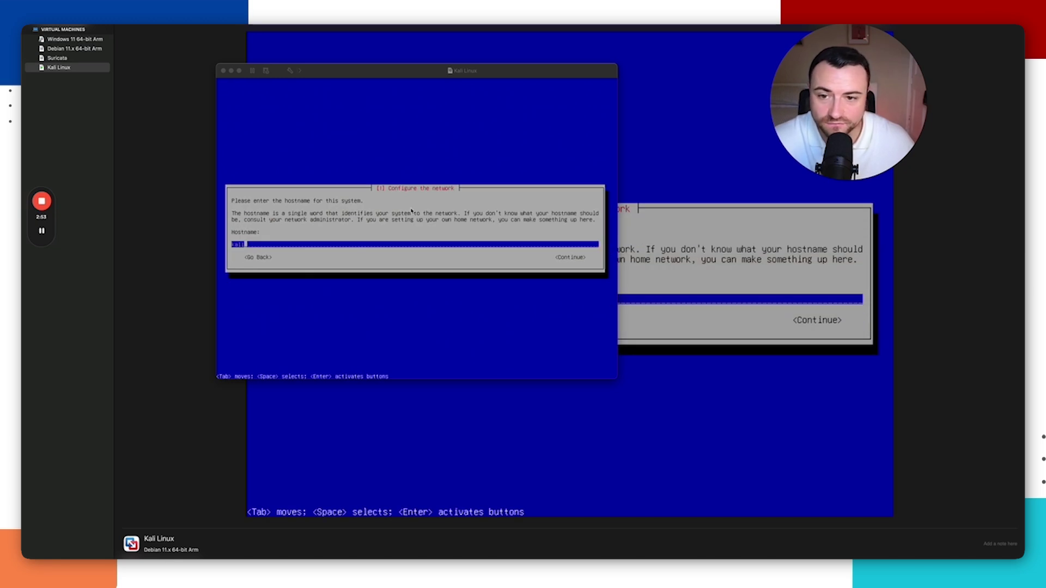
Step: Accept kali as the hostname and leave the domain name empty
click(410, 210)
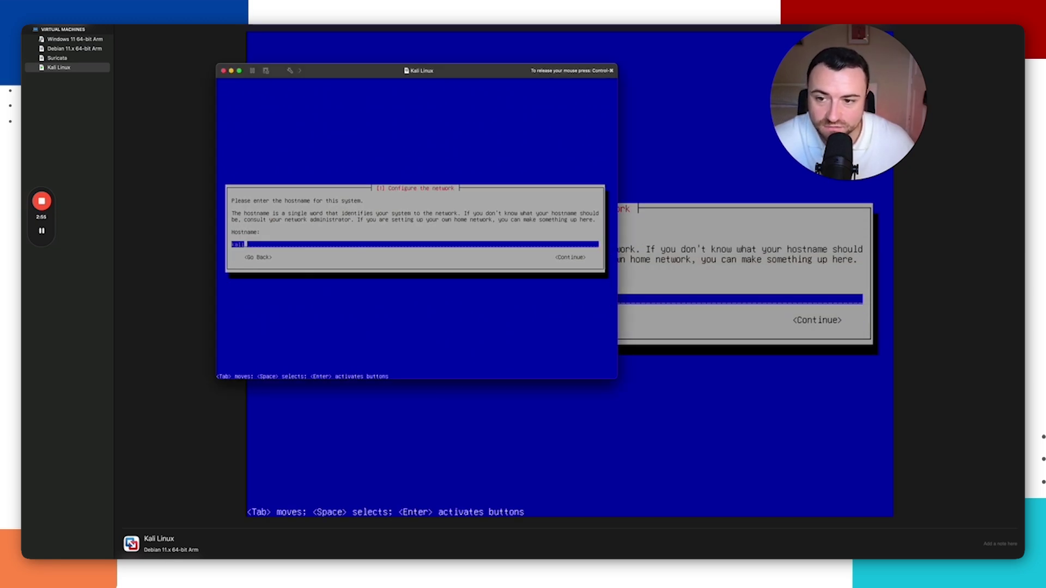
key(Tab)
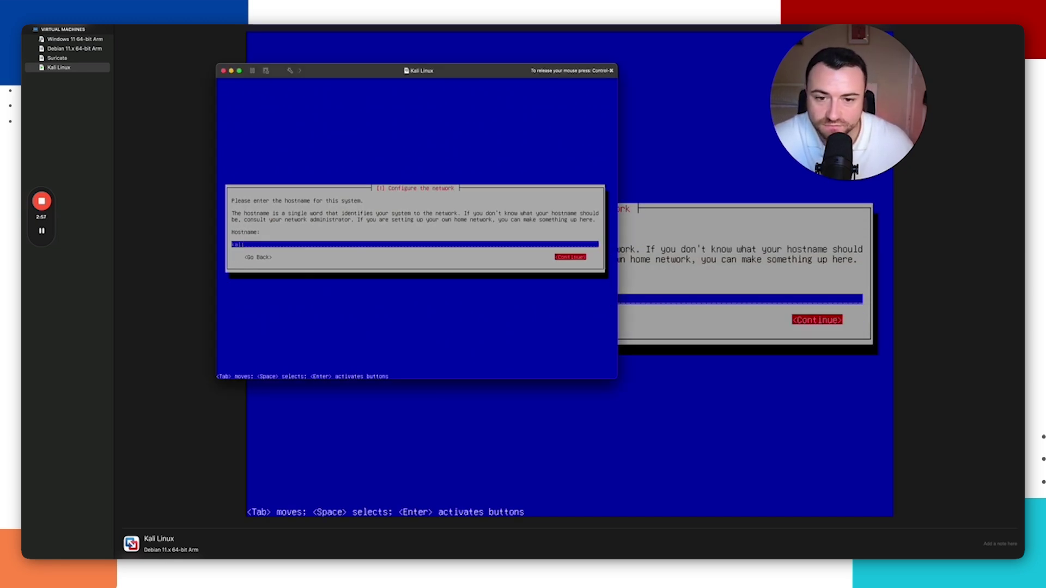
key(Return)
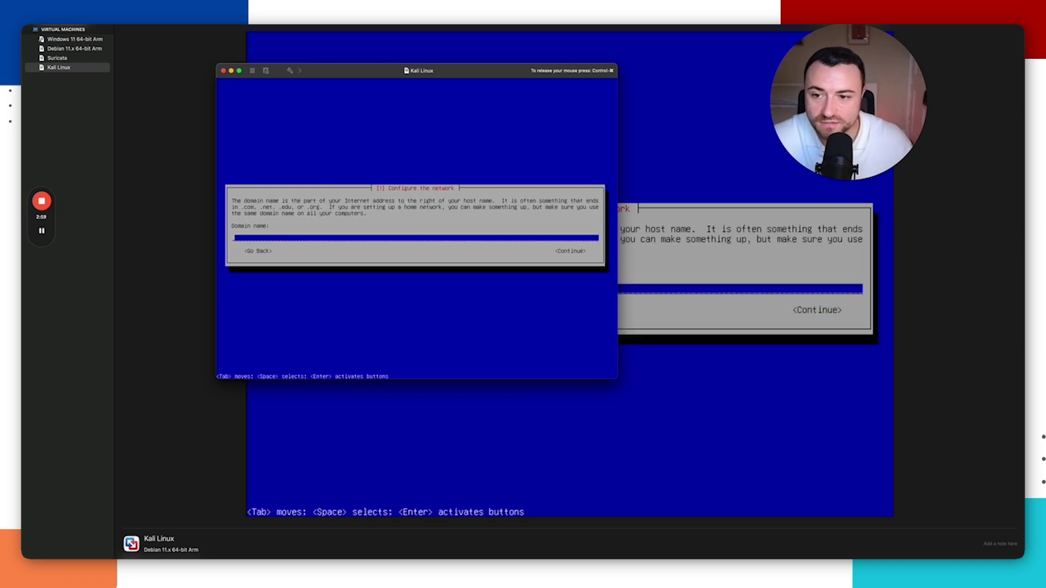
key(Tab)
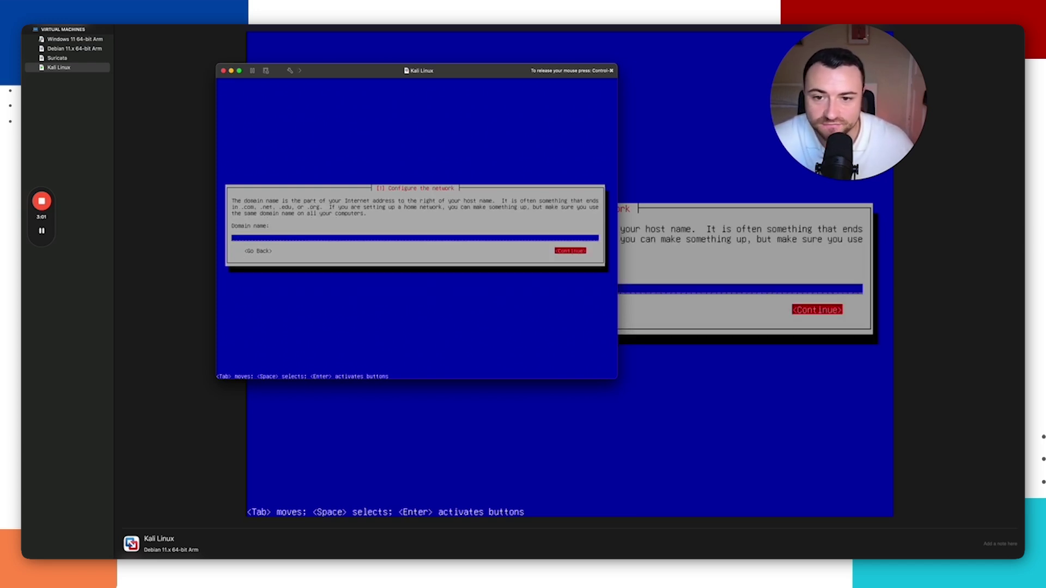
key(Return)
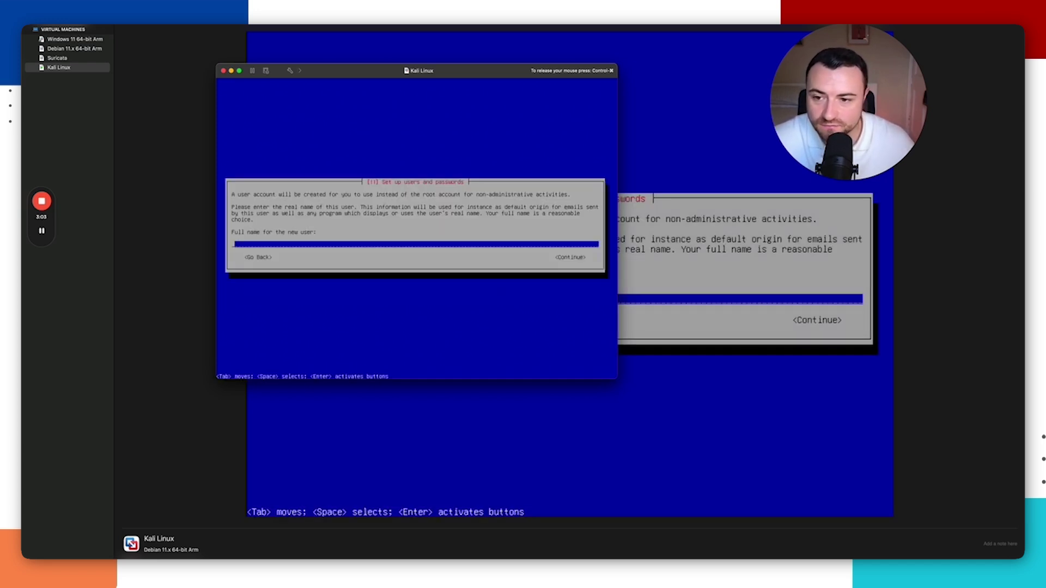
Step: Enter 'test' as the new user's full name, accept the username, and set the account password
text(test)
key(Tab)
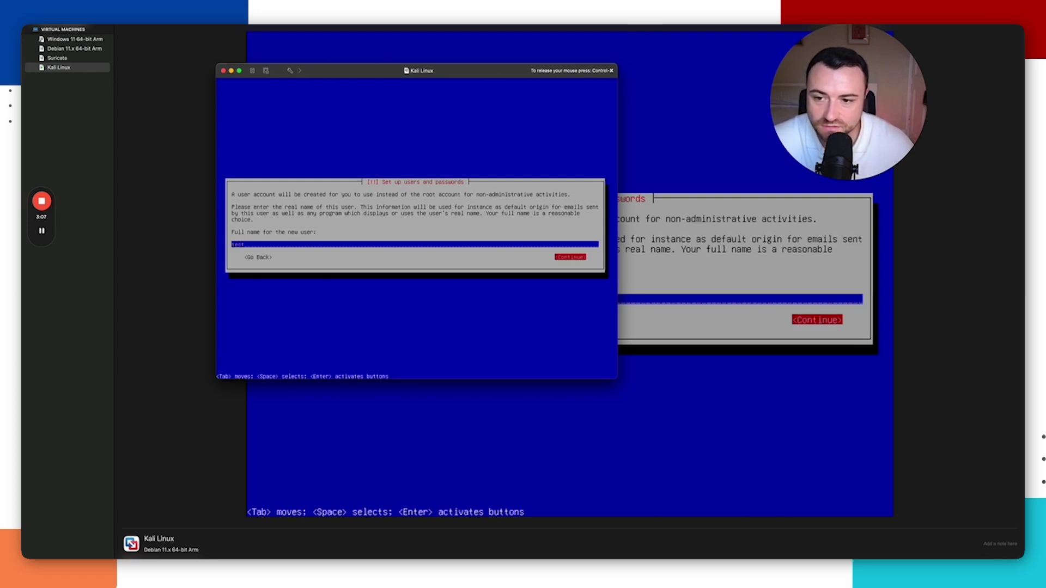
key(Return)
key(Tab)
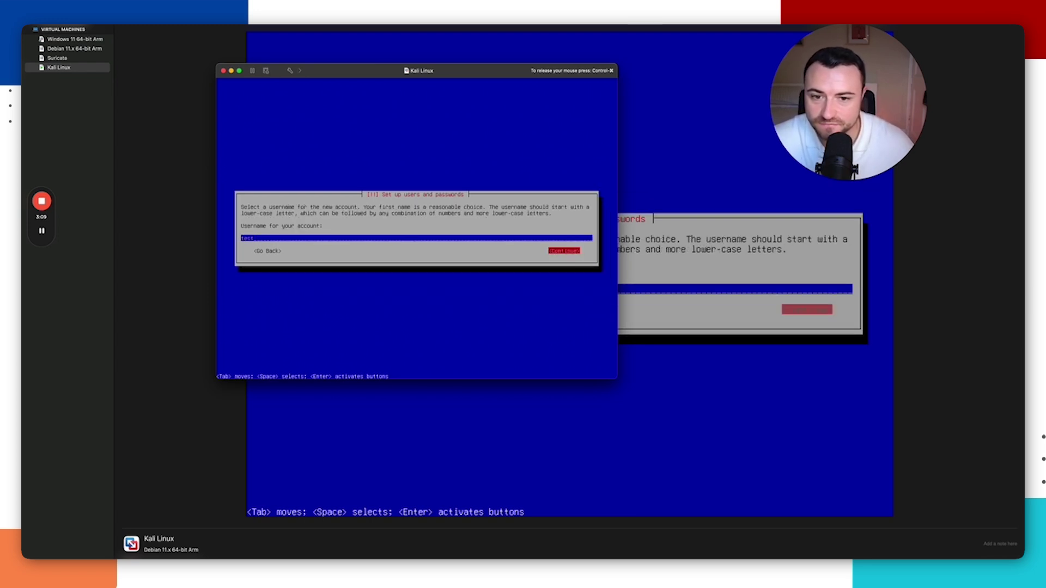
key(Return)
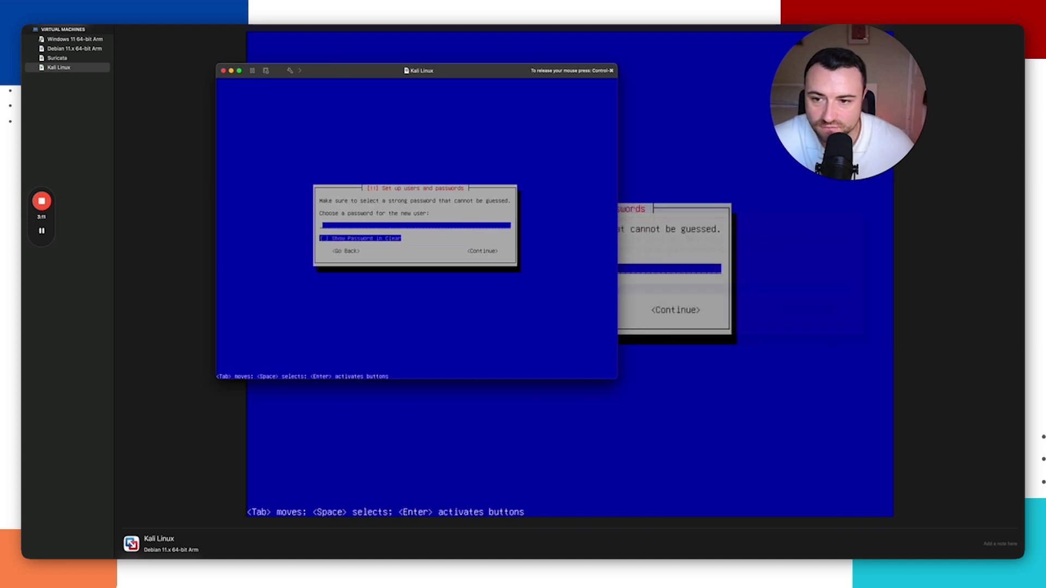
text(testtest)
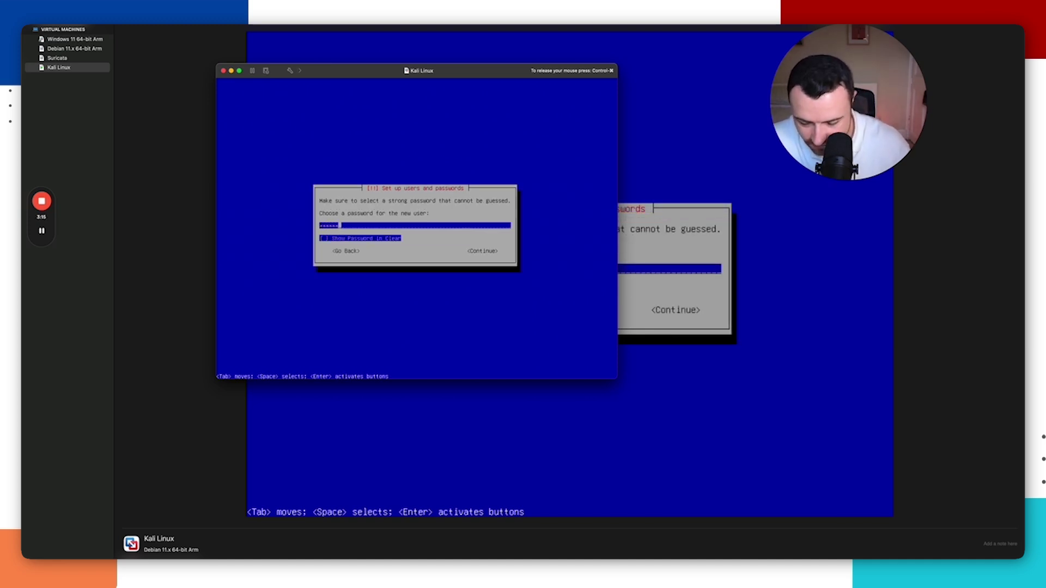
key(Return)
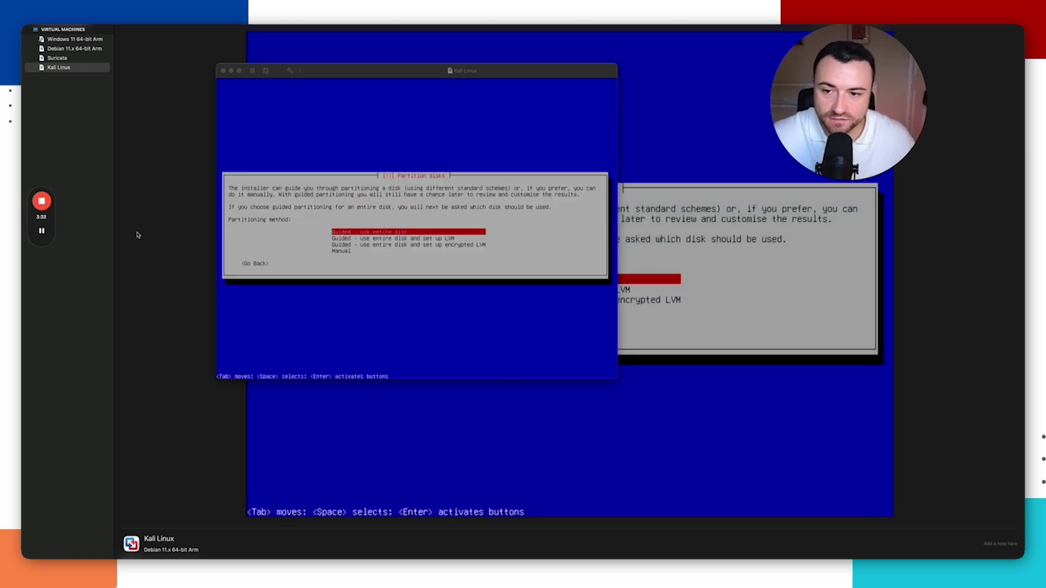
Step: Use guided partitioning on the whole NVMe disk with all files in one partition, and write the changes
click(428, 212)
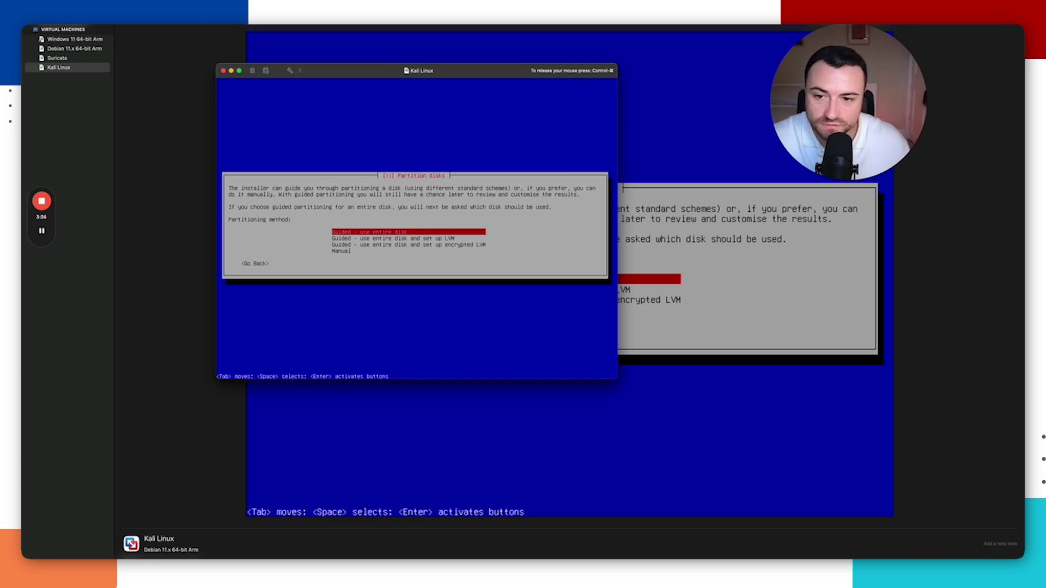
key(Return)
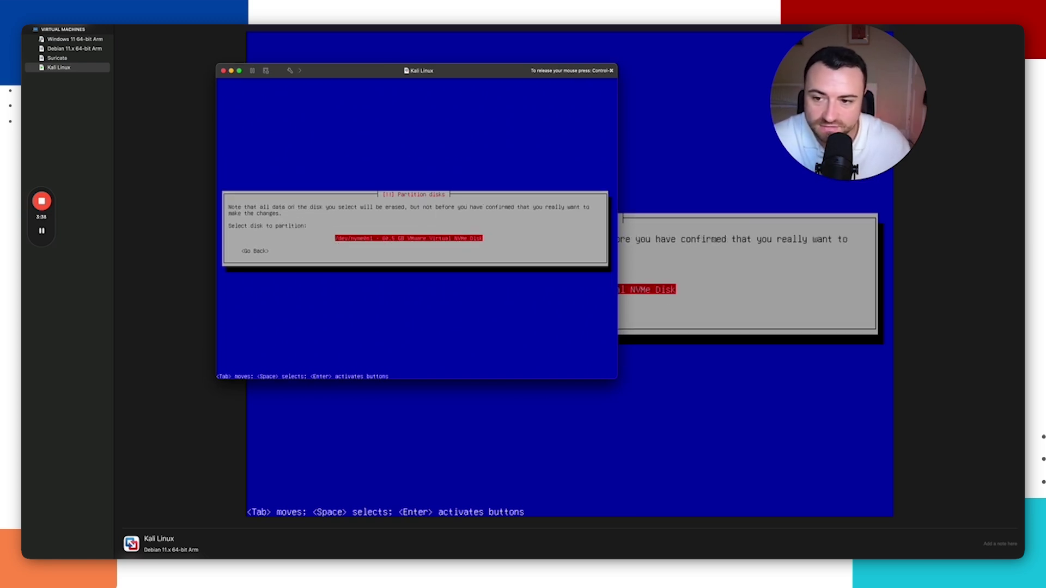
key(Return)
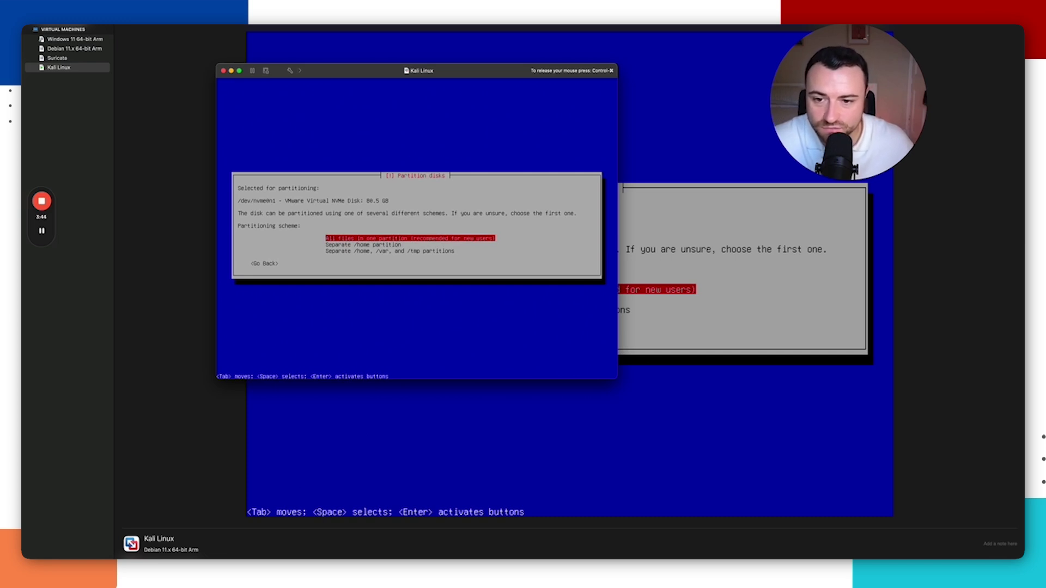
key(Return)
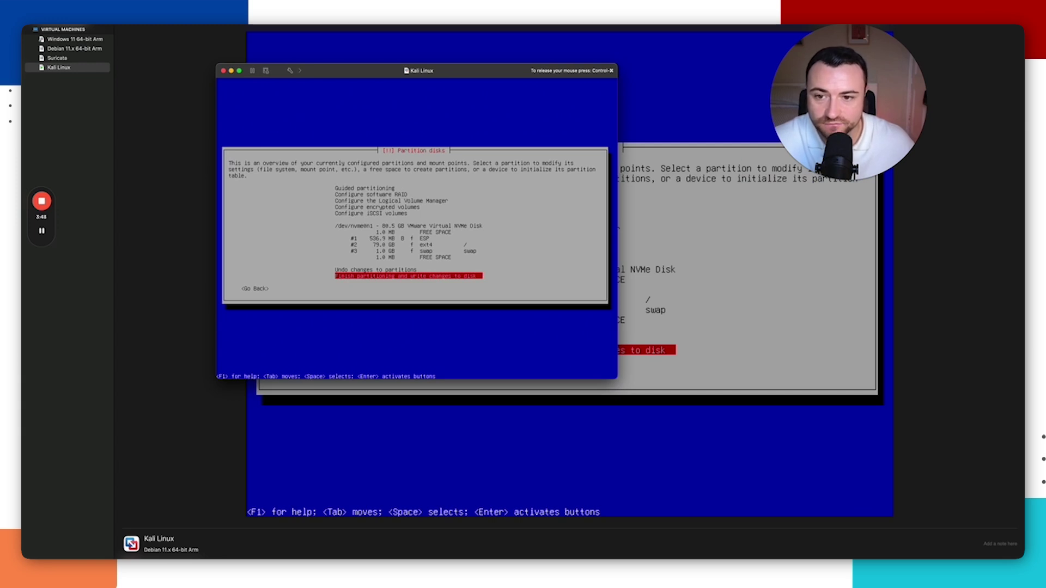
key(Return)
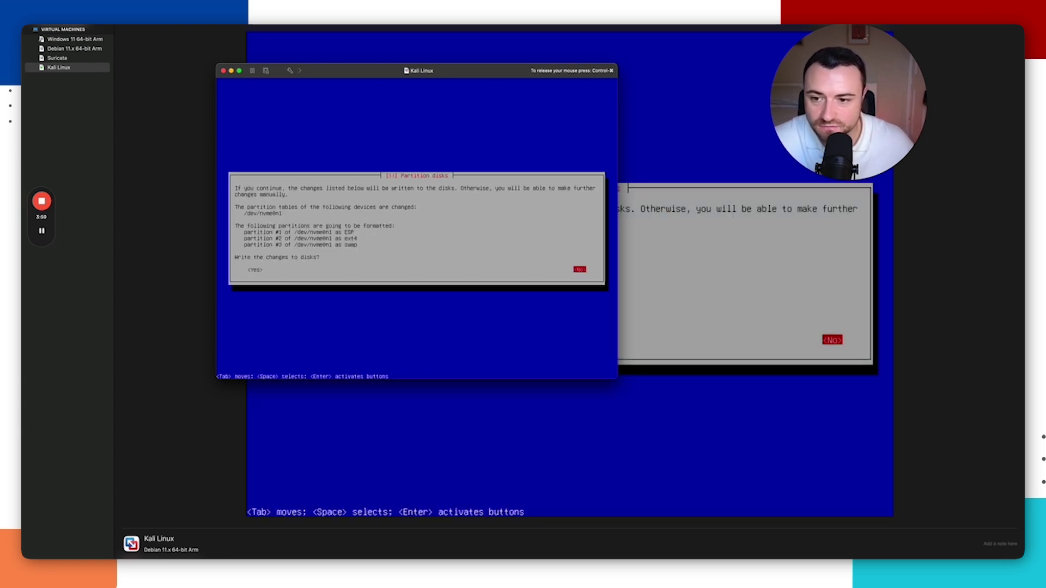
key(Tab)
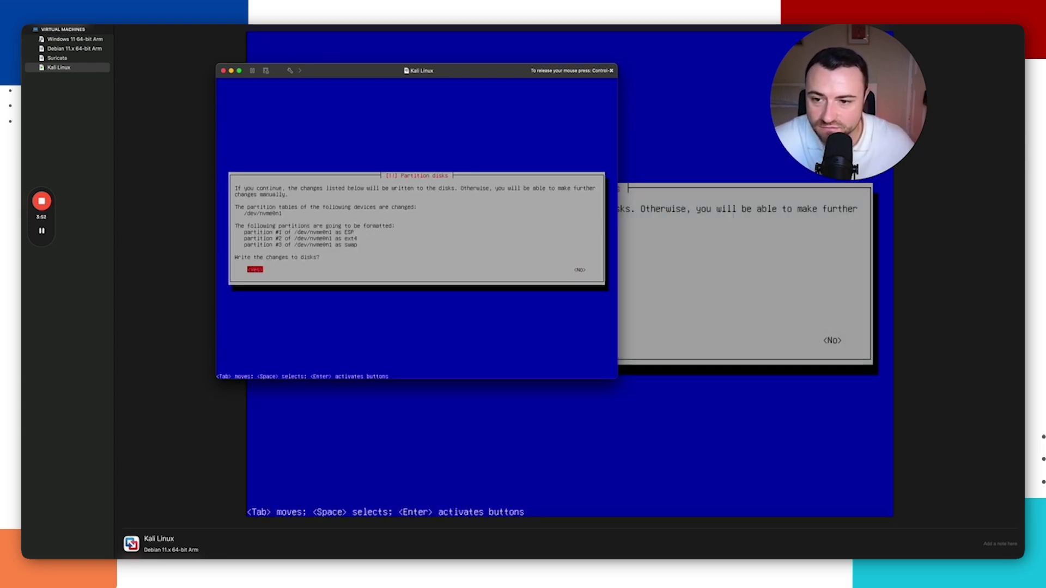
key(Return)
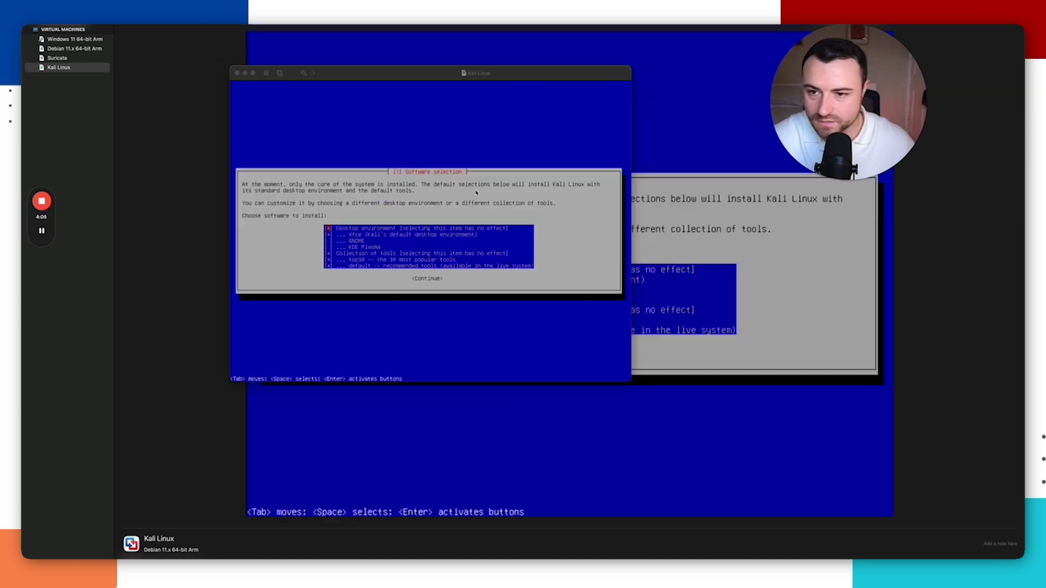
Step: Install Kali with the default software selection, then continue at Installation complete to reboot
click(467, 219)
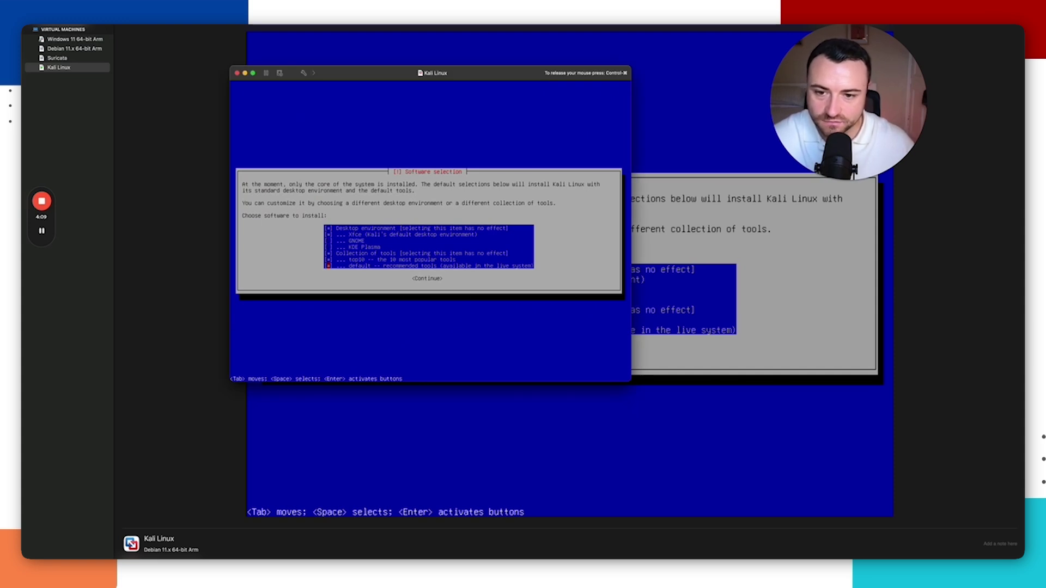
key(Tab)
key(Return)
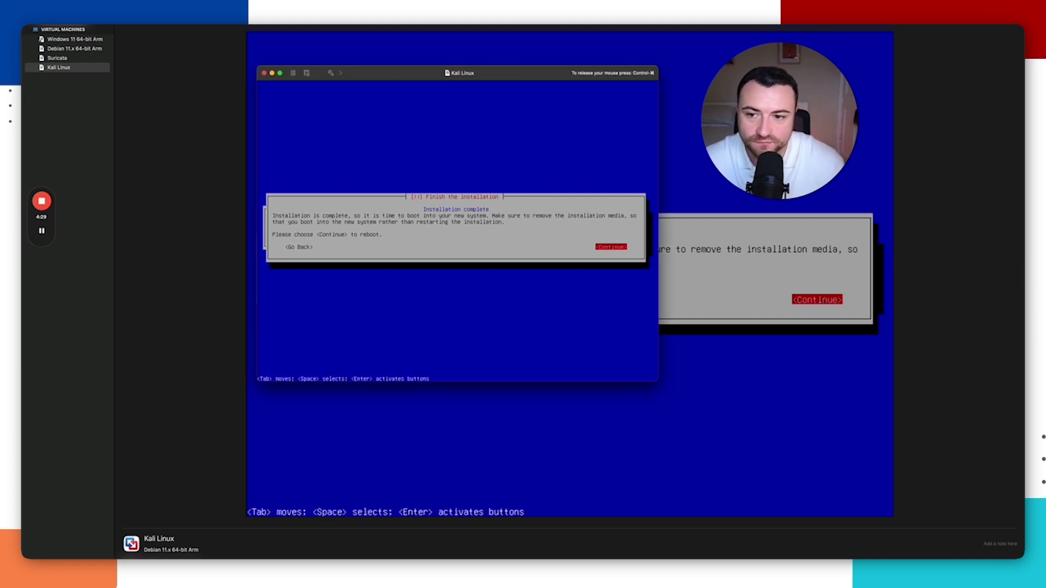
key(Tab)
key(Tab)
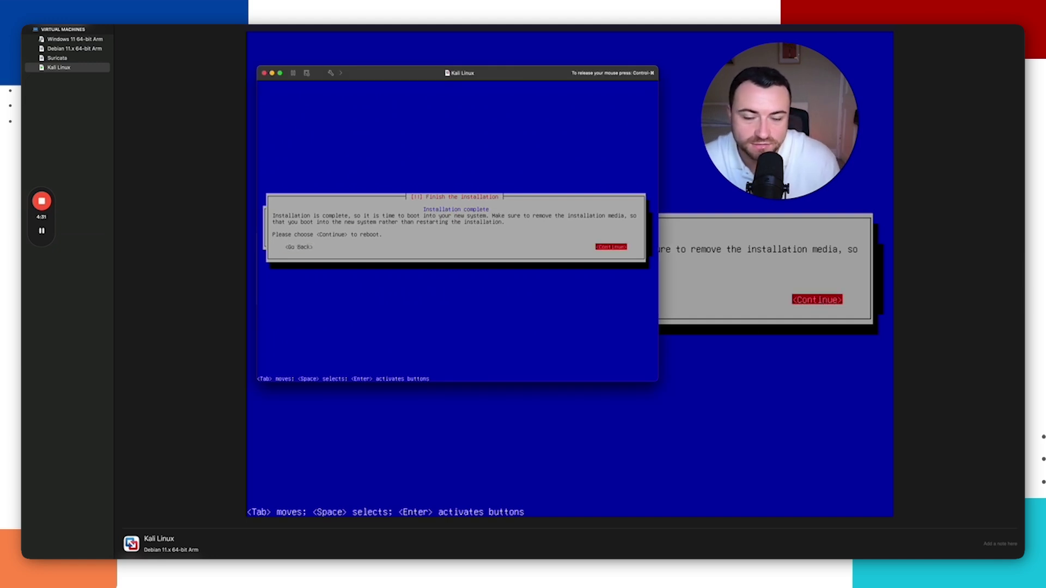
key(Return)
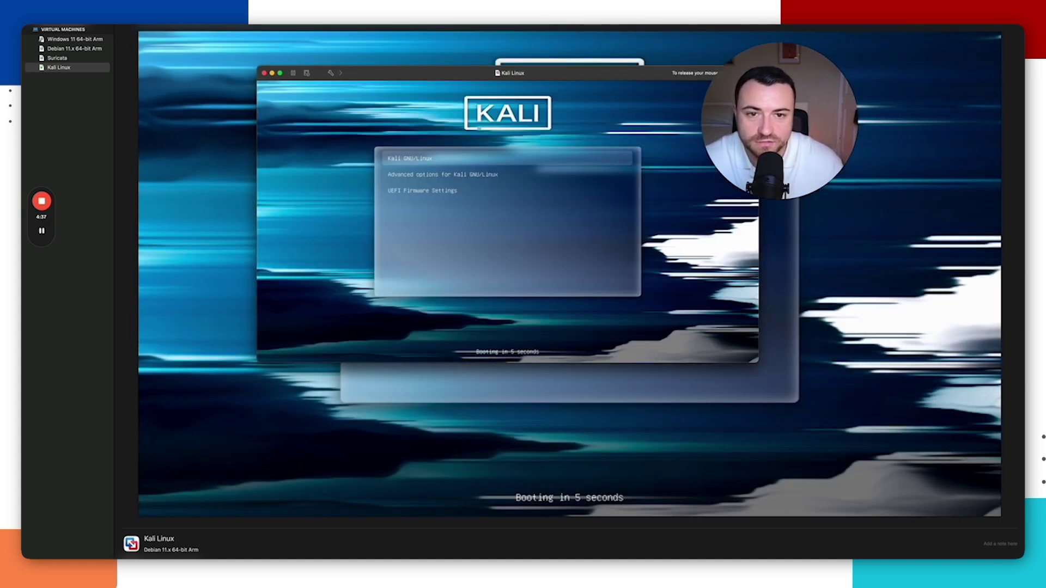
Step: Boot Kali from GRUB and log in as user test with the account password
key(Return)
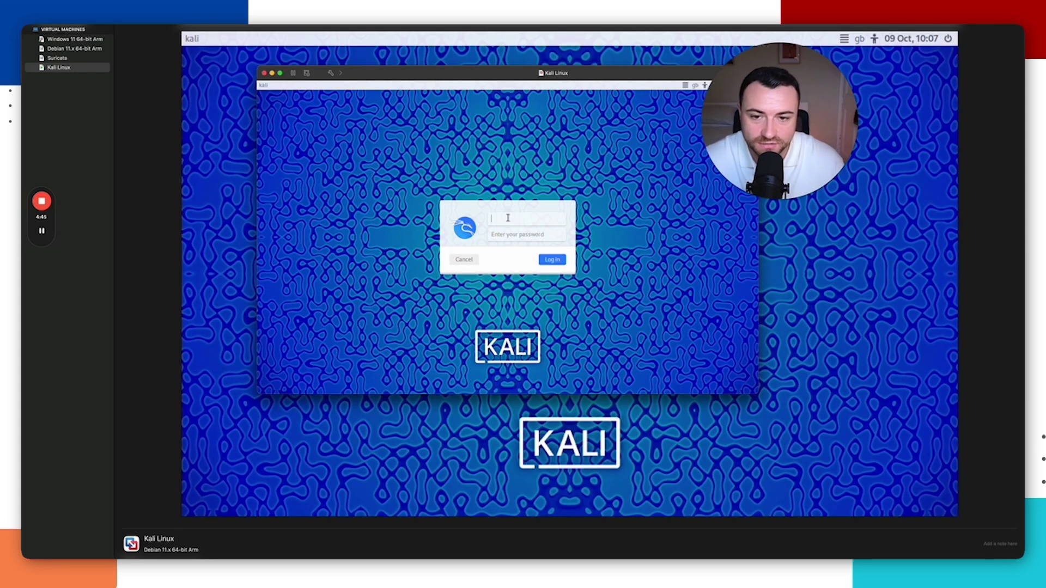
text(test)
key(Tab)
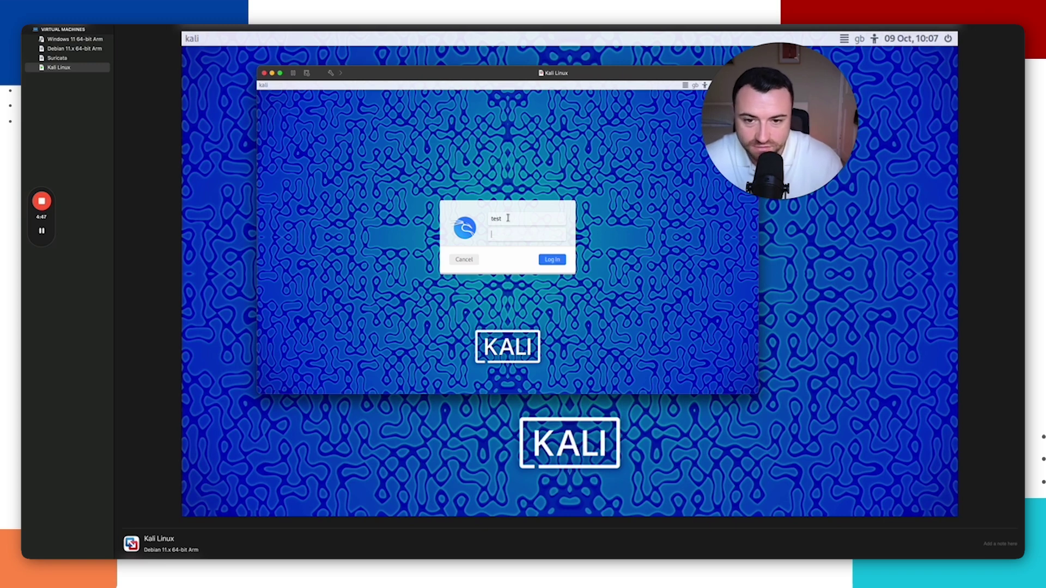
key(BackSpace)
key(BackSpace)
key(BackSpace)
key(BackSpace)
key(BackSpace)
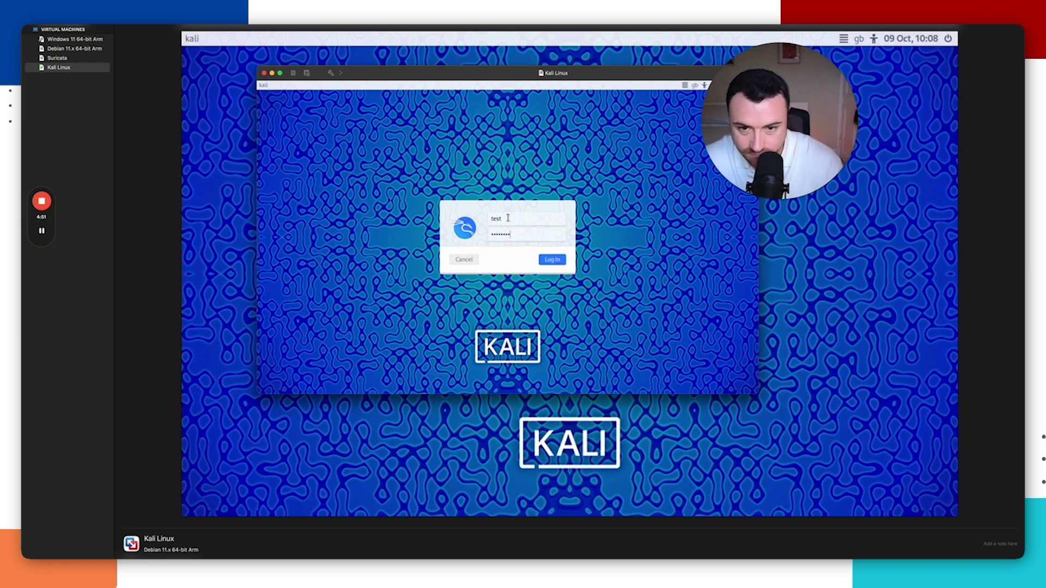
key(Return)
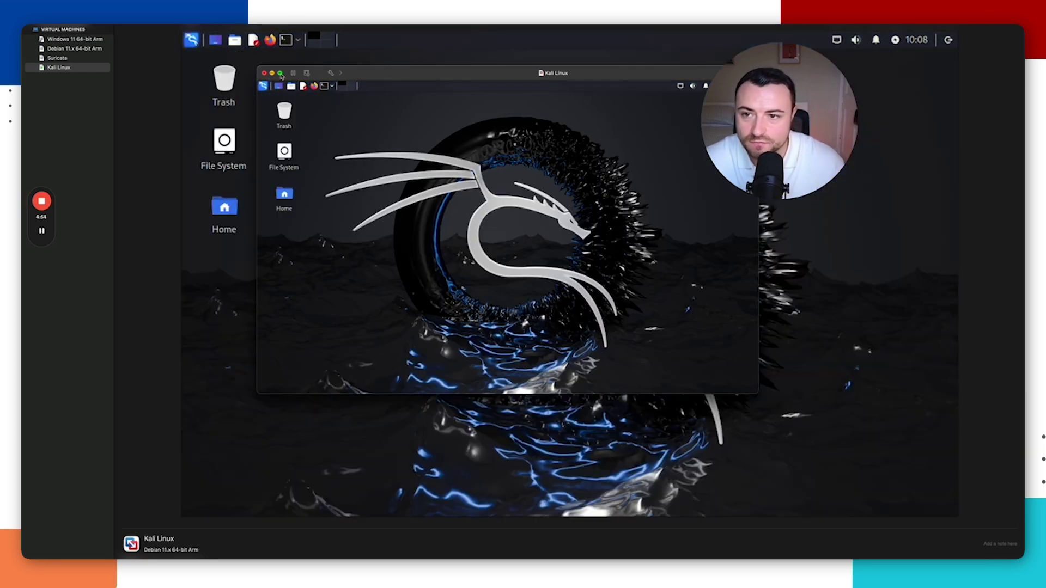
Step: Make the Kali VM full screen, restart it through Log Out > Restart, and boot from GRUB
click(281, 73)
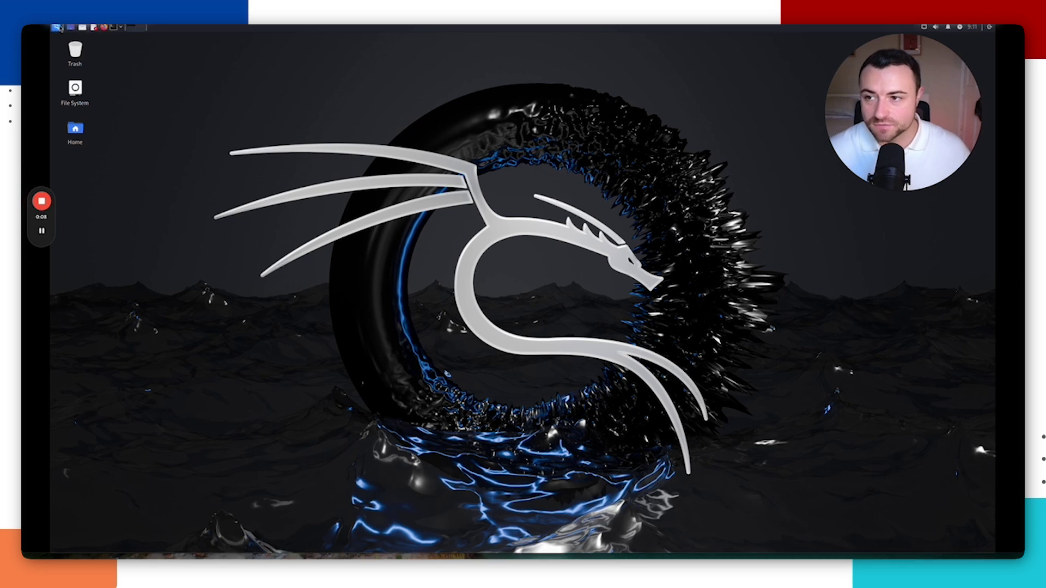
click(56, 27)
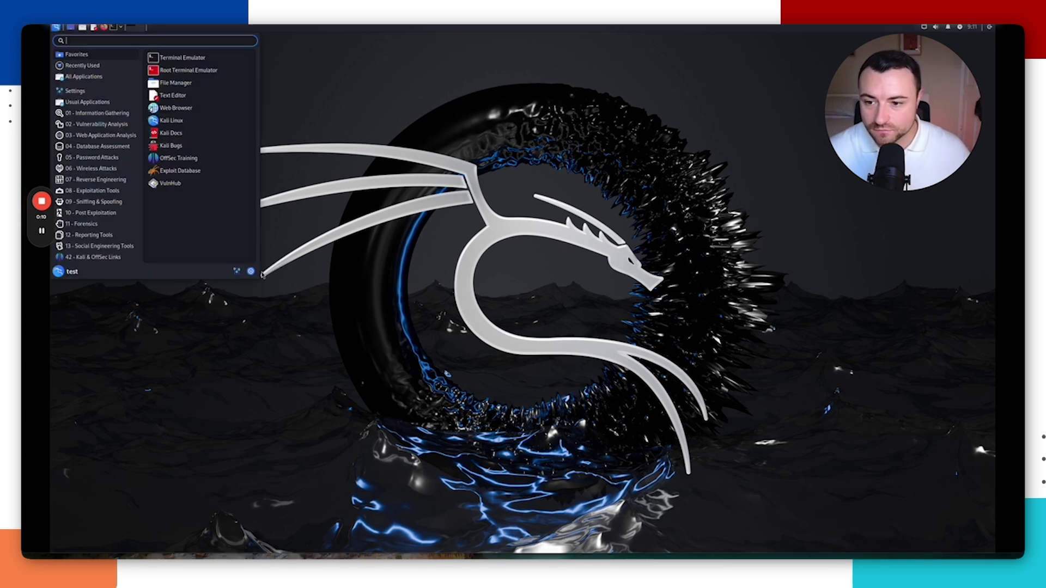
click(251, 271)
click(522, 263)
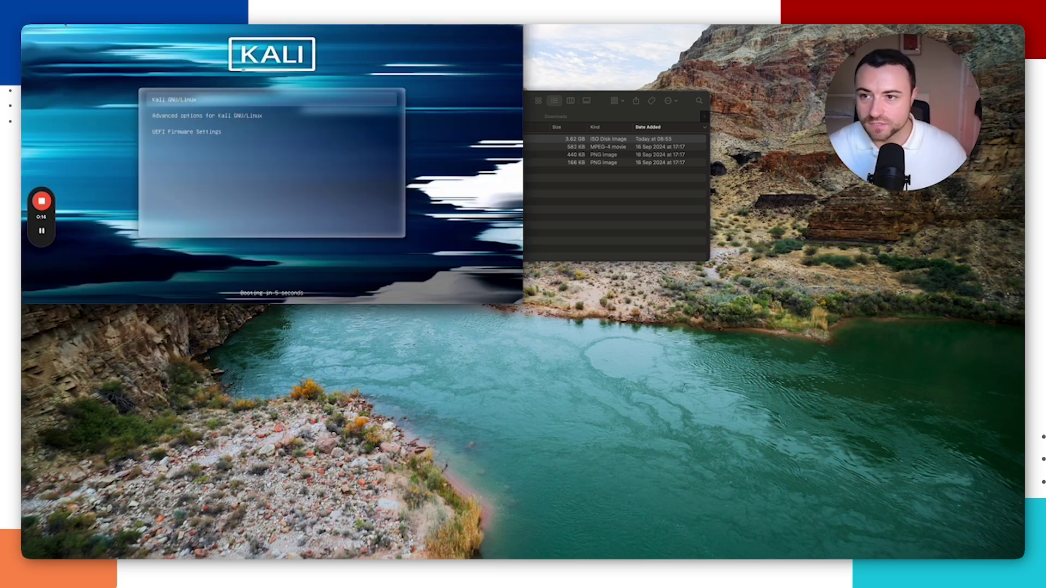
key(Return)
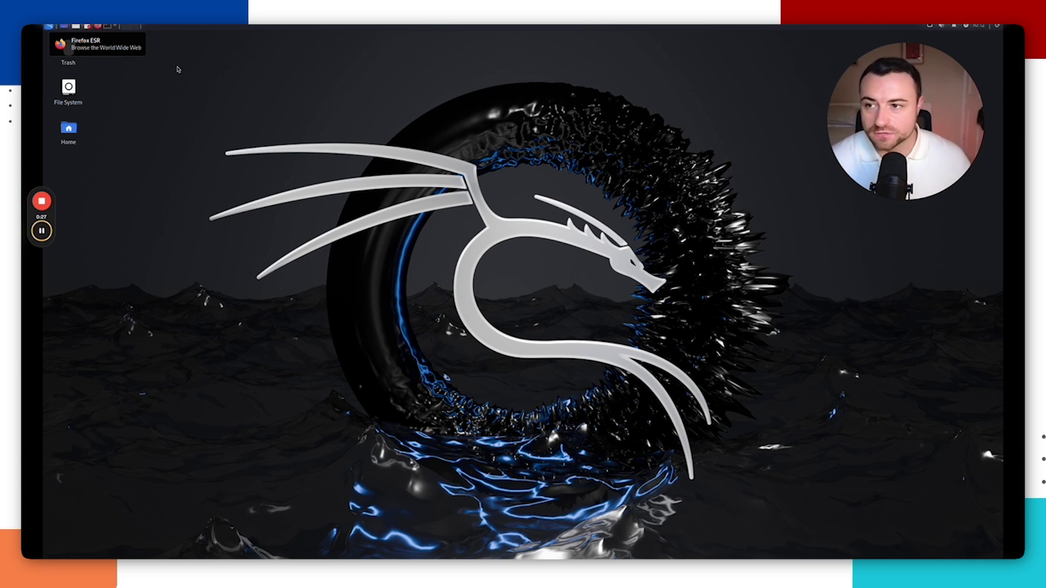
mouse_move(41, 235)
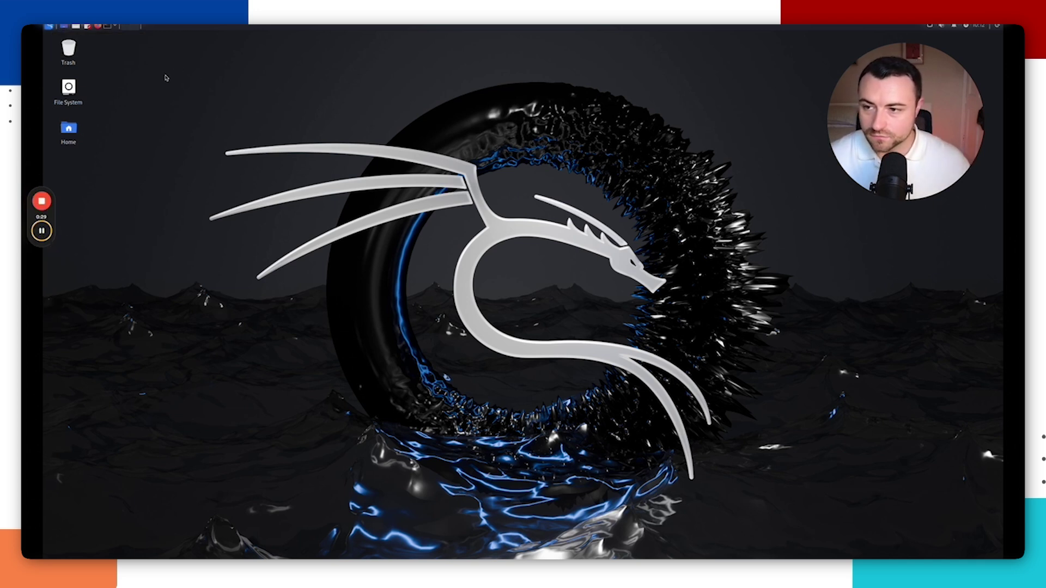
Step: In Firefox, go to google.com, accept cookies, search for bbc and open the BBC homepage
click(99, 27)
click(205, 55)
text(google.com/)
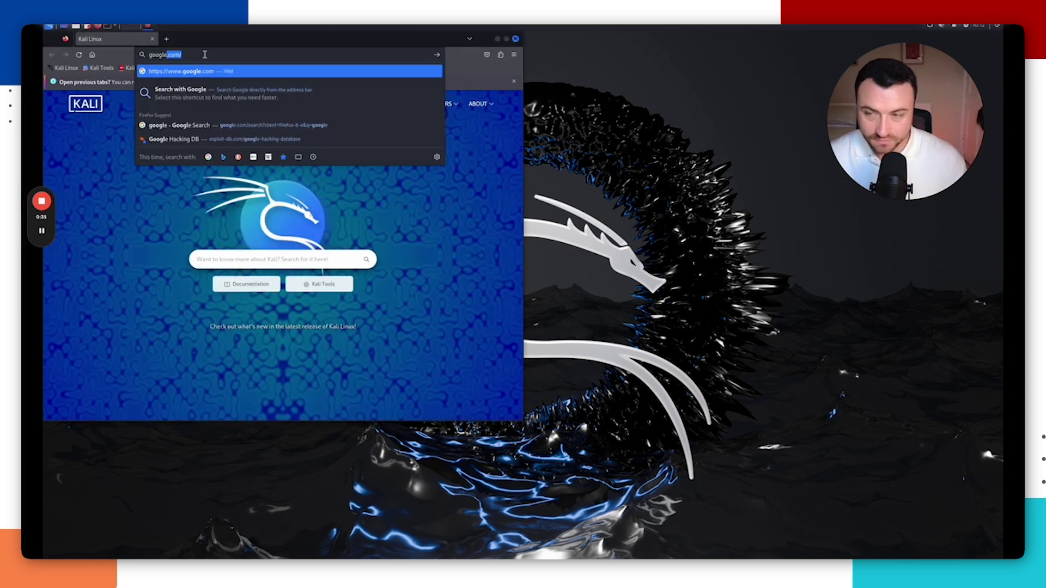
key(Return)
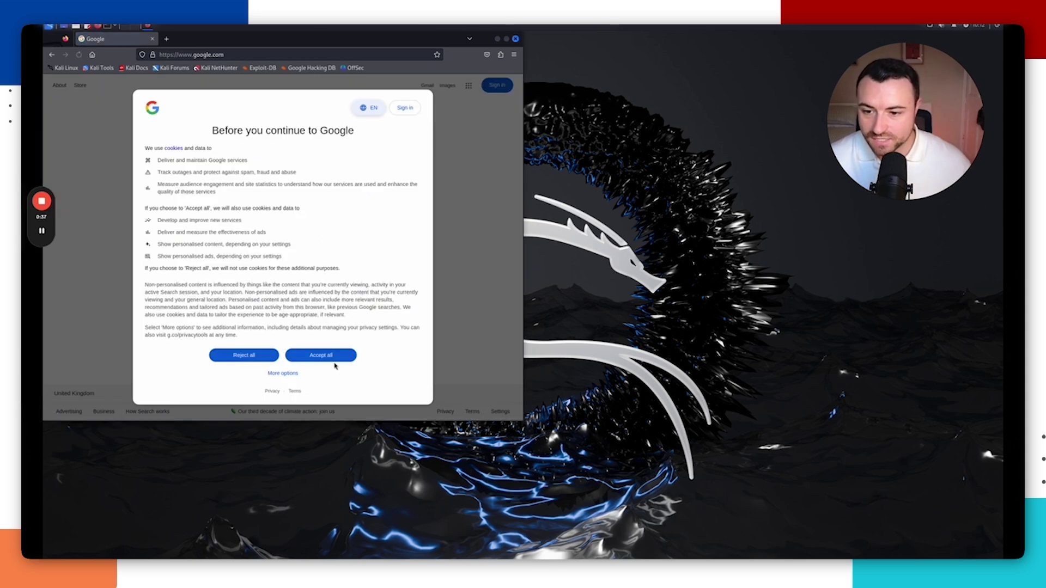
click(327, 356)
click(222, 227)
text(bbc)
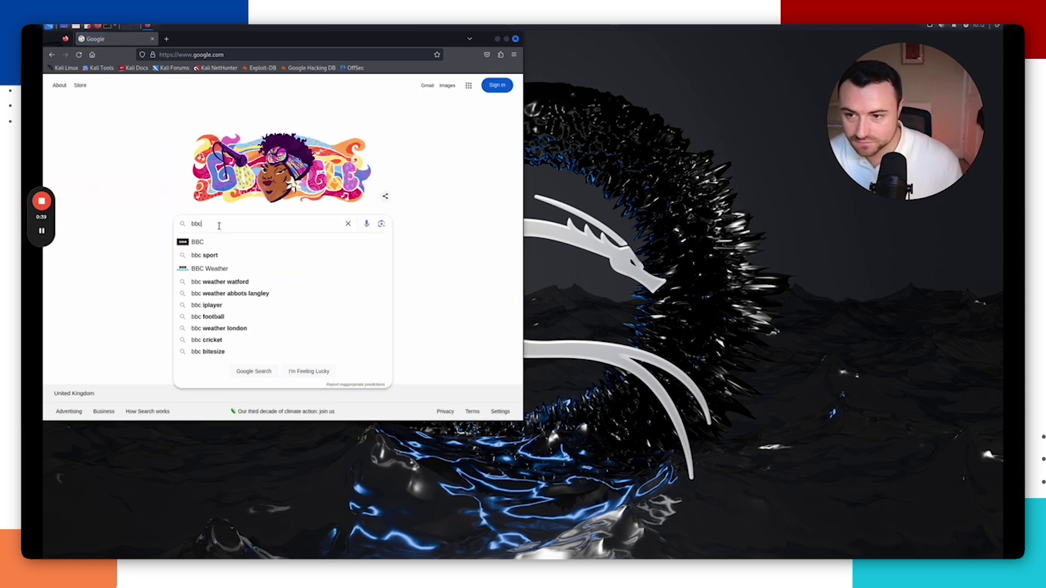
key(Return)
click(104, 156)
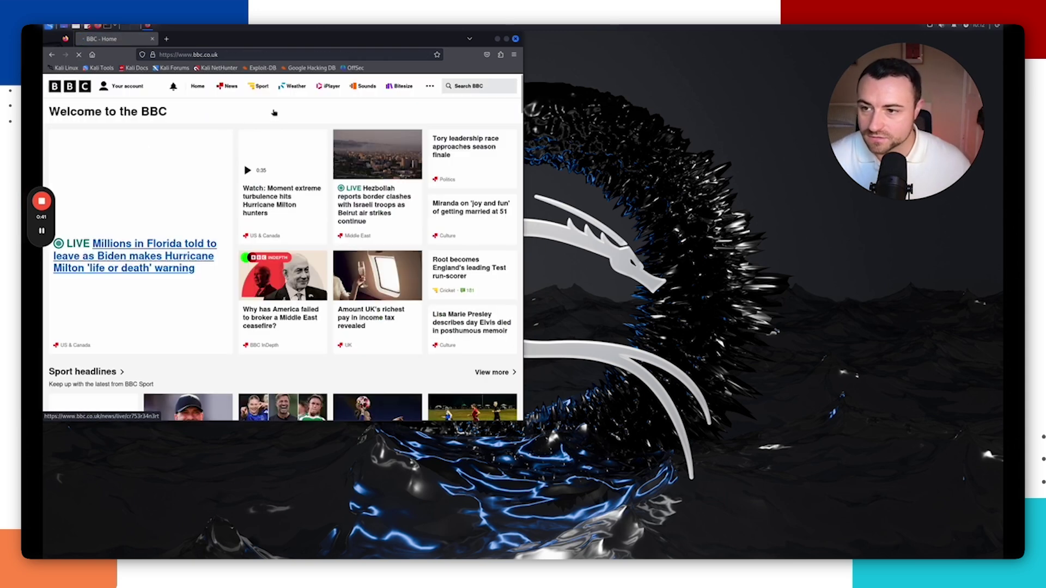
Step: Close Firefox and open a terminal in the Desktop folder from the desktop context menu
click(516, 39)
right_click(301, 143)
click(334, 200)
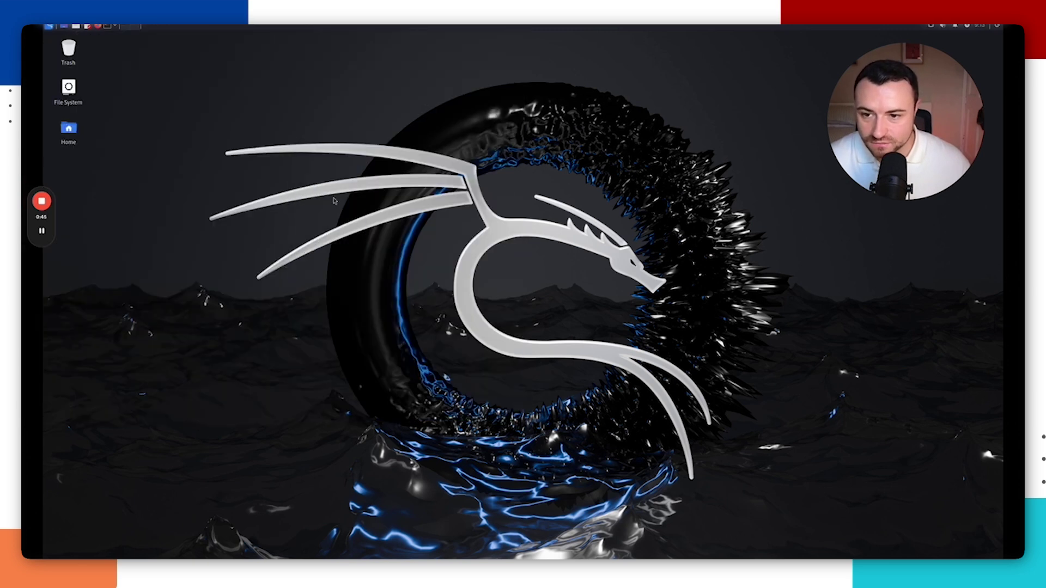
Step: Ping 8.8.8.8 and stop it with Ctrl+C after a few replies
text(pi)
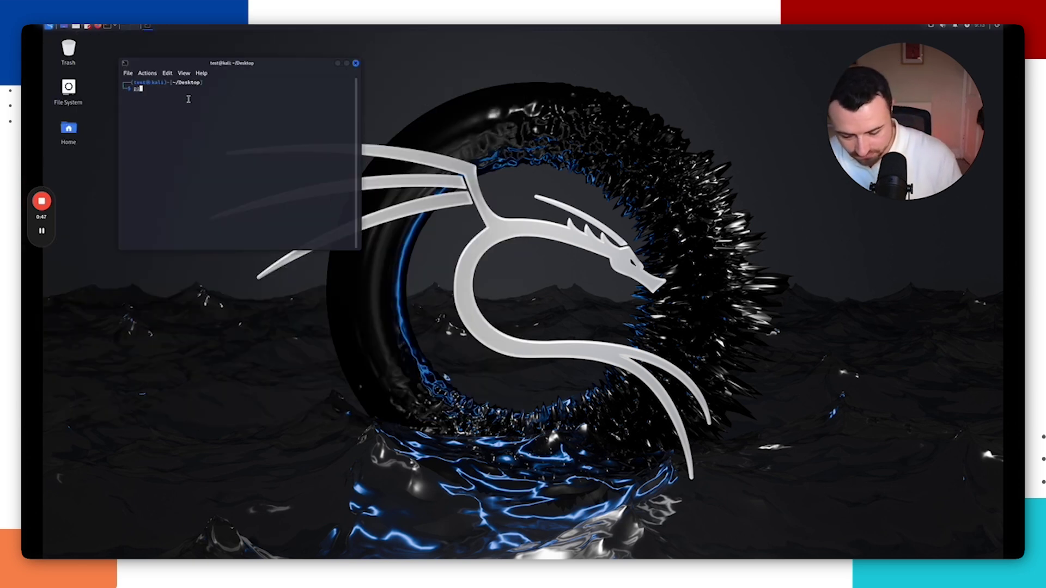
text(ng 8.8.8.8)
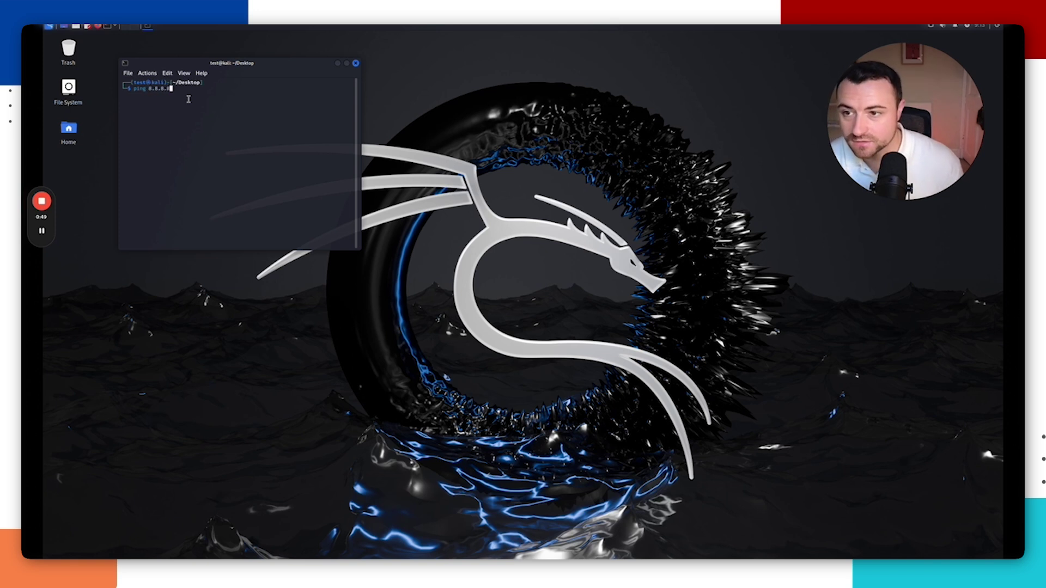
key(Return)
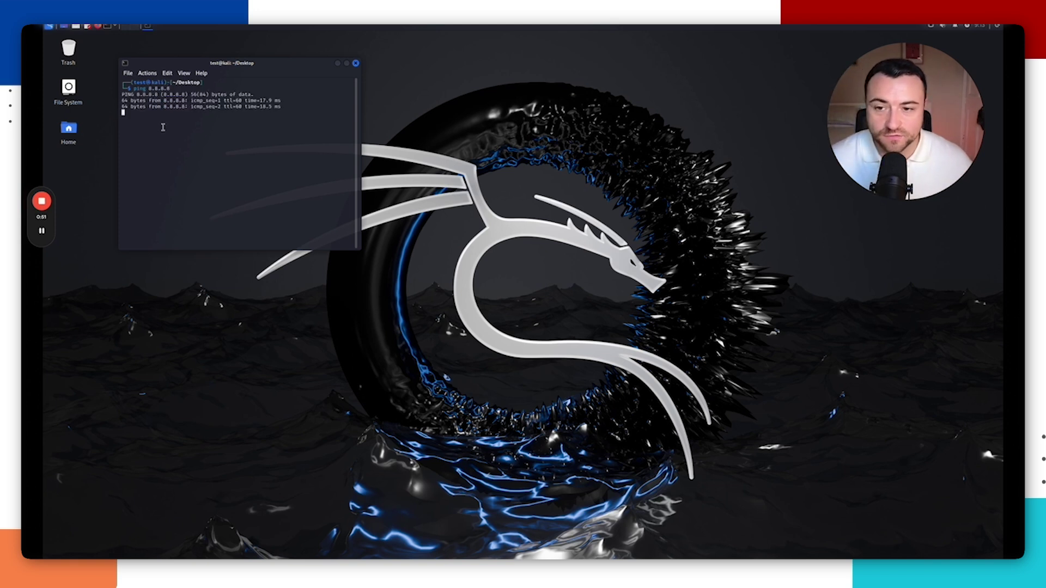
key(ctrl+c)
Step: Open a new Desktop terminal and run sudo apt-get update, entering the account password
mouse_move(42, 231)
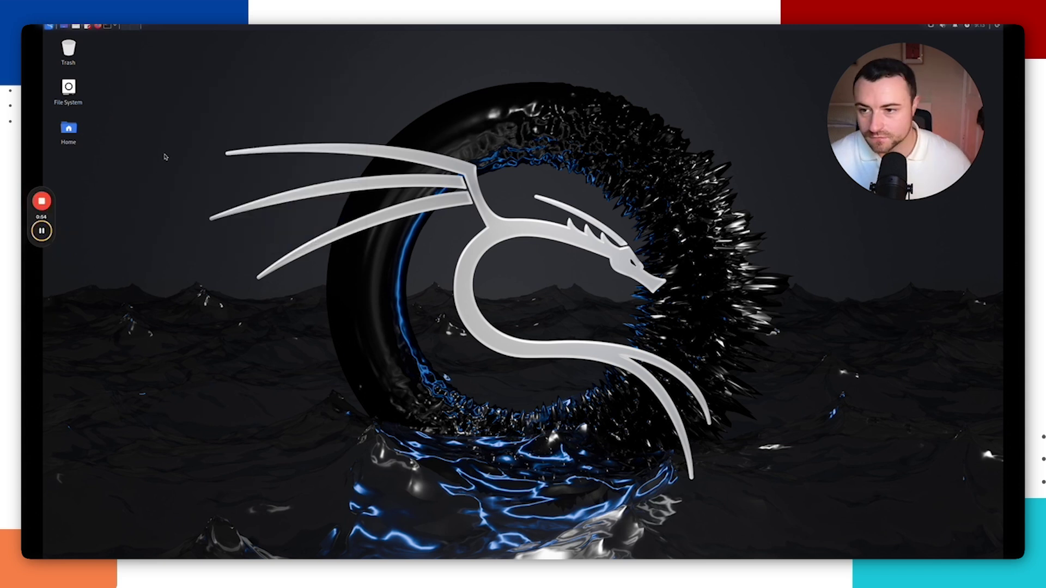
right_click(257, 185)
click(318, 241)
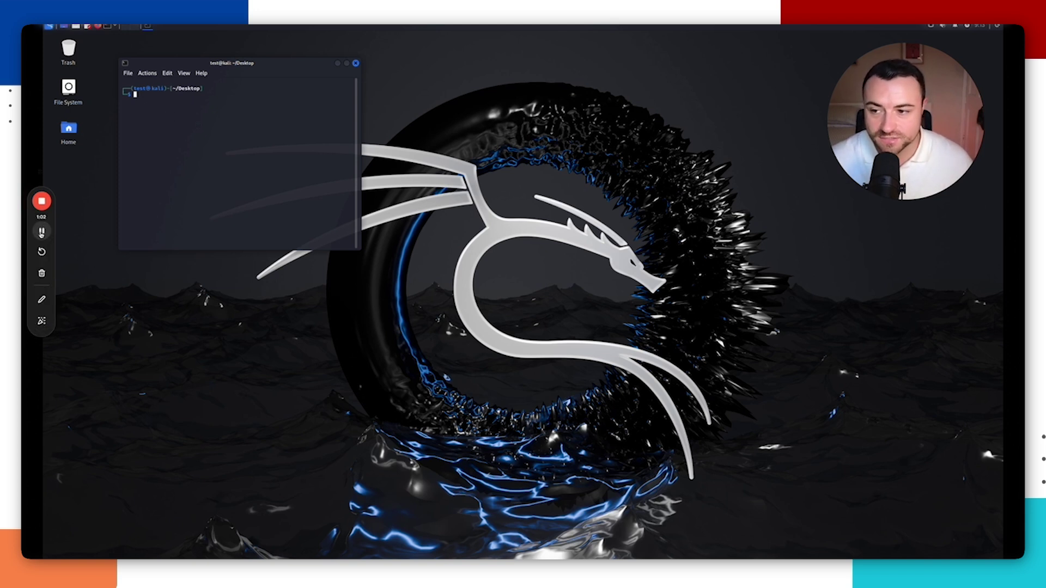
text(sudo apt-get update)
key(Return)
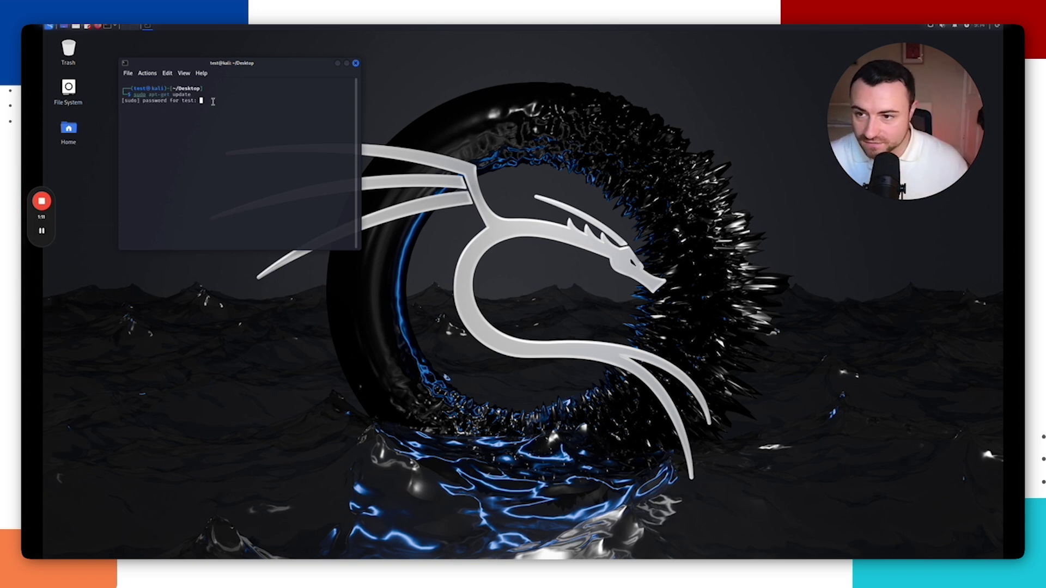
key(Return)
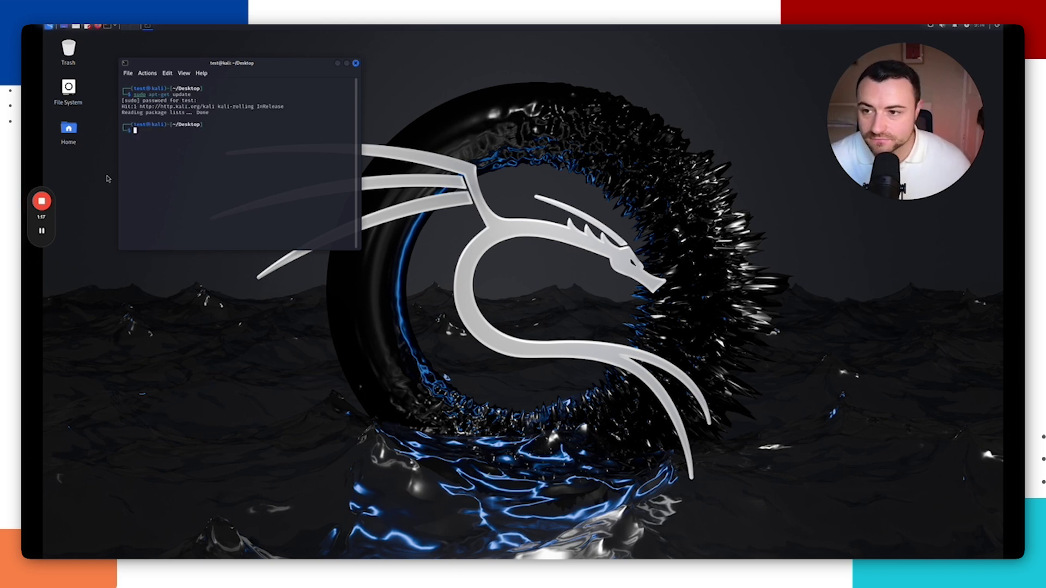
Step: Run sudo apt-get upgrade, answer y to continue, and tuck the terminal away while it runs
key(Up)
key(ctrl+Left)
key(ctrl+Left)
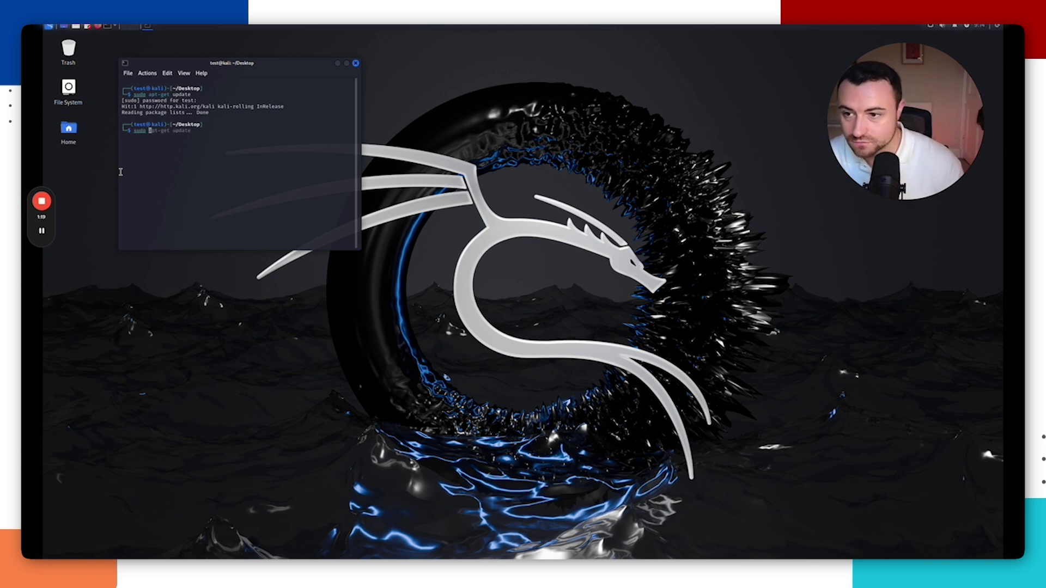
key(Right)
key(Right)
key(Right)
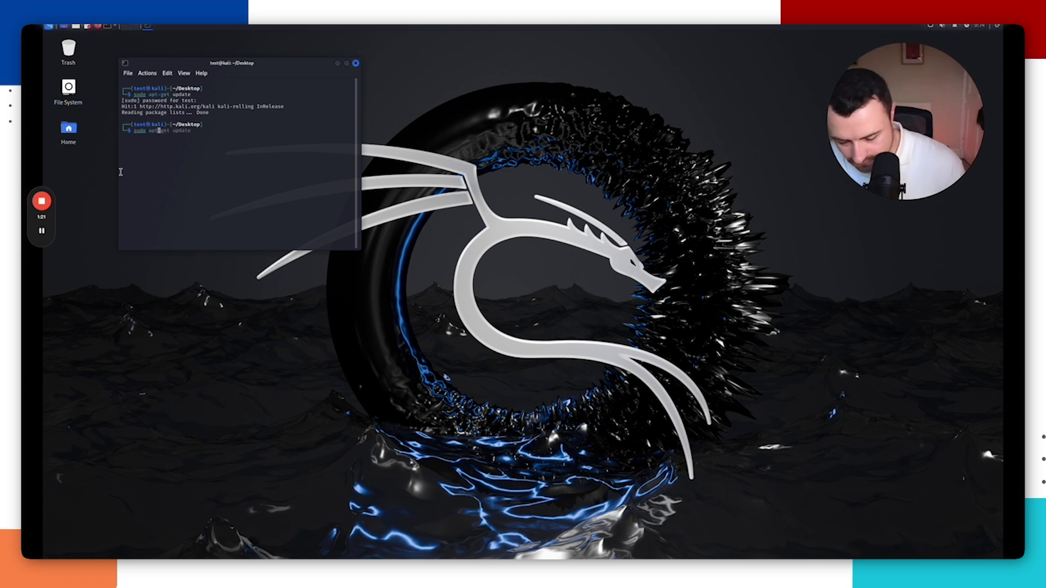
key(End)
key(BackSpace)
key(BackSpace)
key(BackSpace)
key(BackSpace)
text(grade)
key(Return)
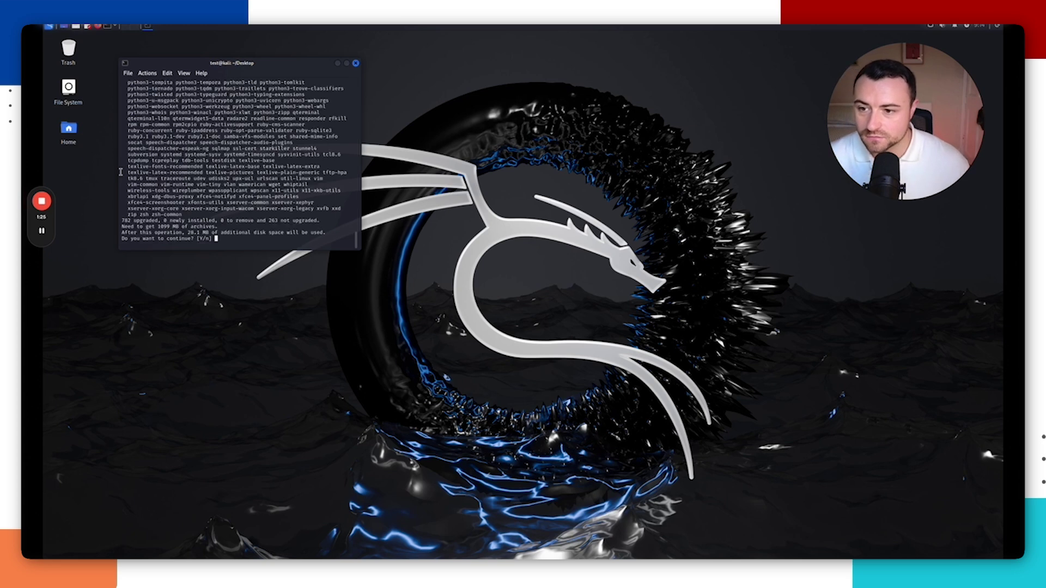
text(y)
key(Return)
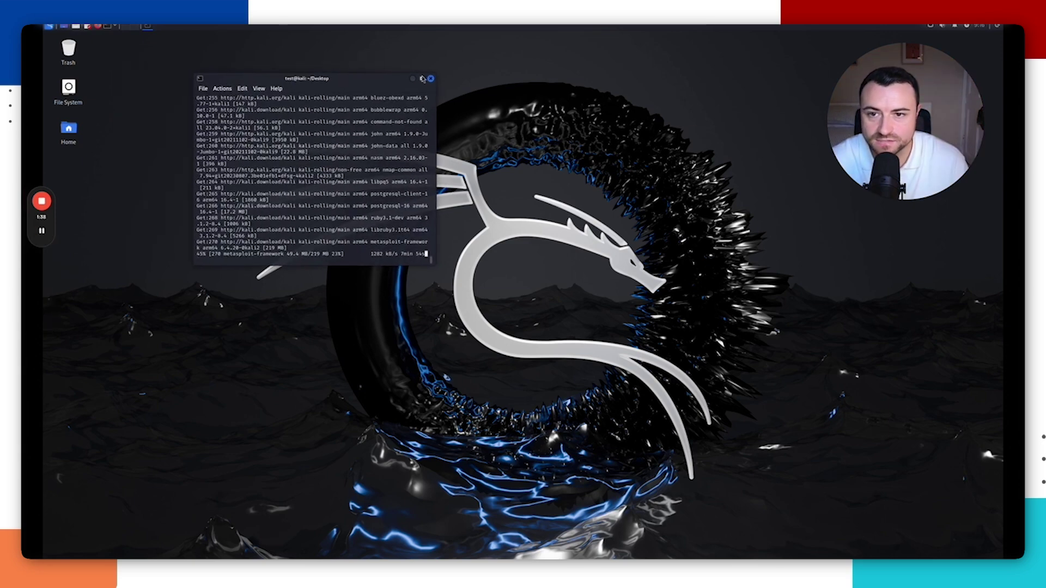
click(412, 79)
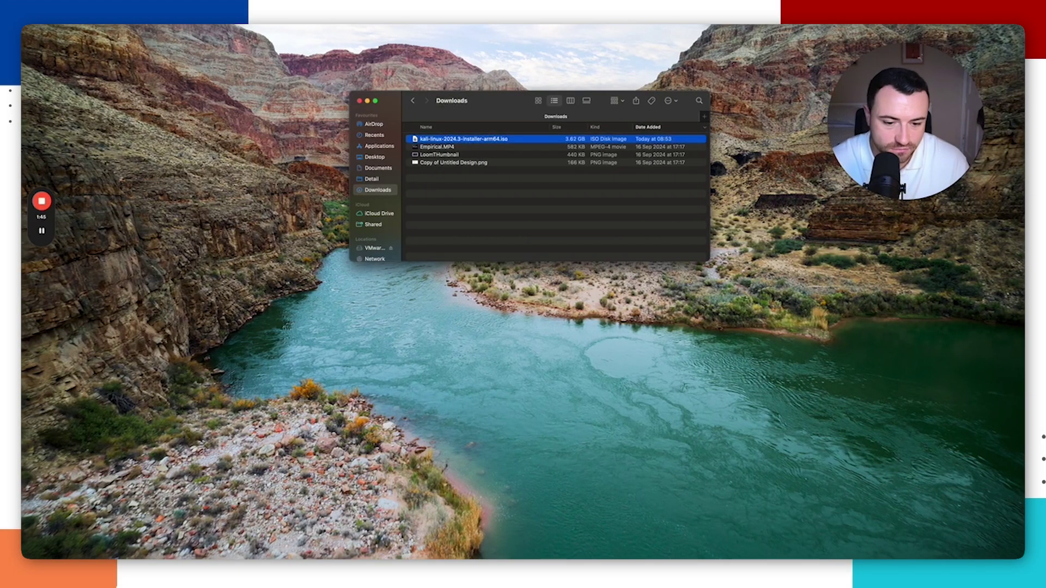
Step: Open the virtual machine library and the Snapshots window for Kali Linux
mouse_move(736, 551)
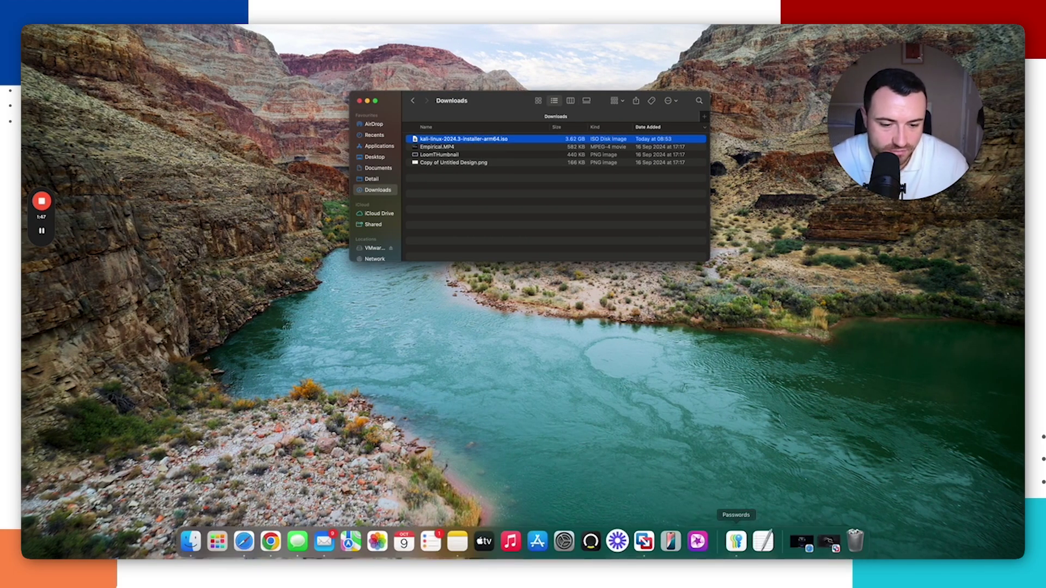
right_click(647, 548)
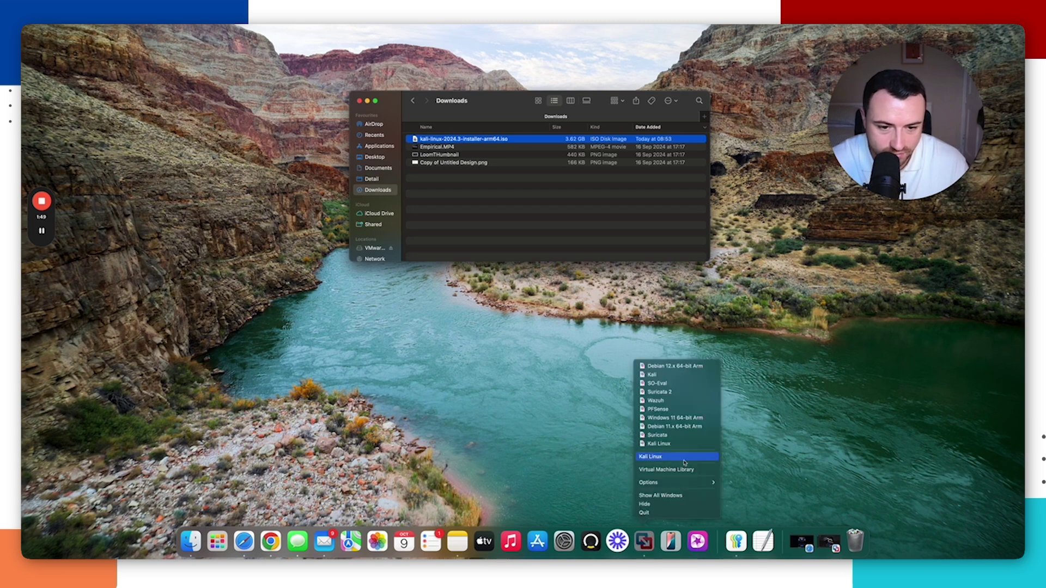
click(683, 470)
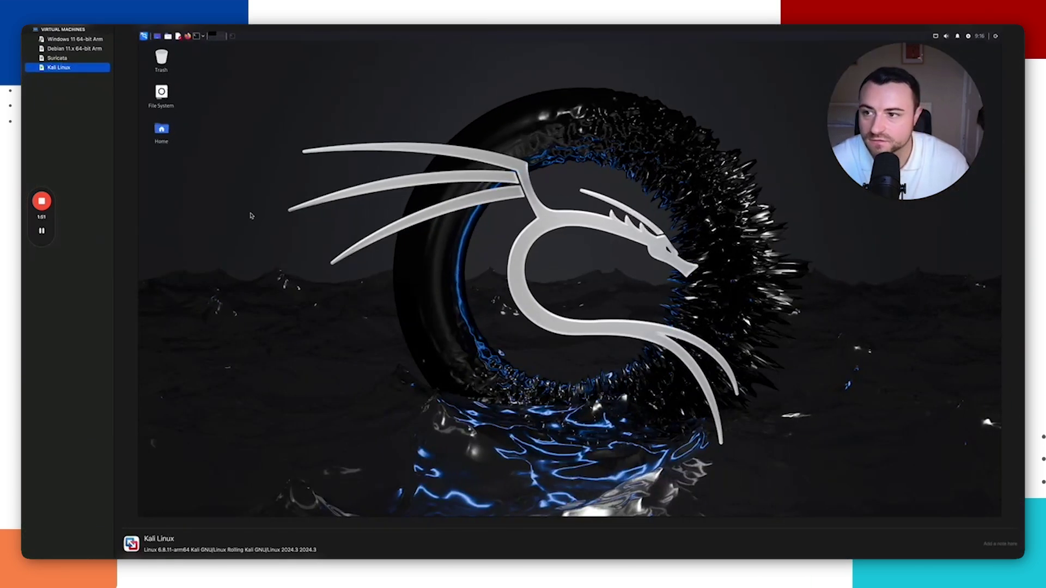
right_click(64, 70)
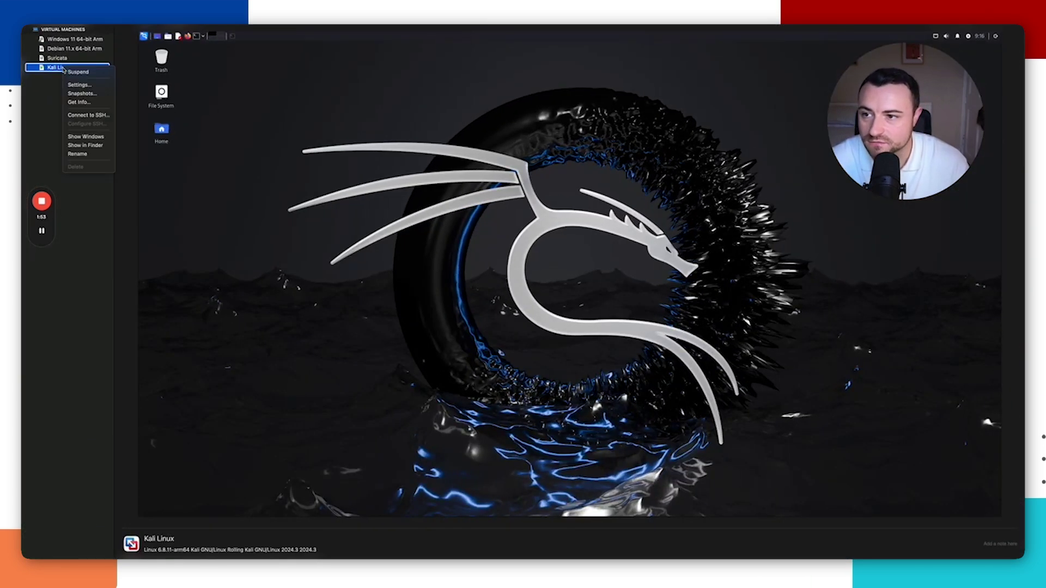
click(76, 71)
right_click(75, 70)
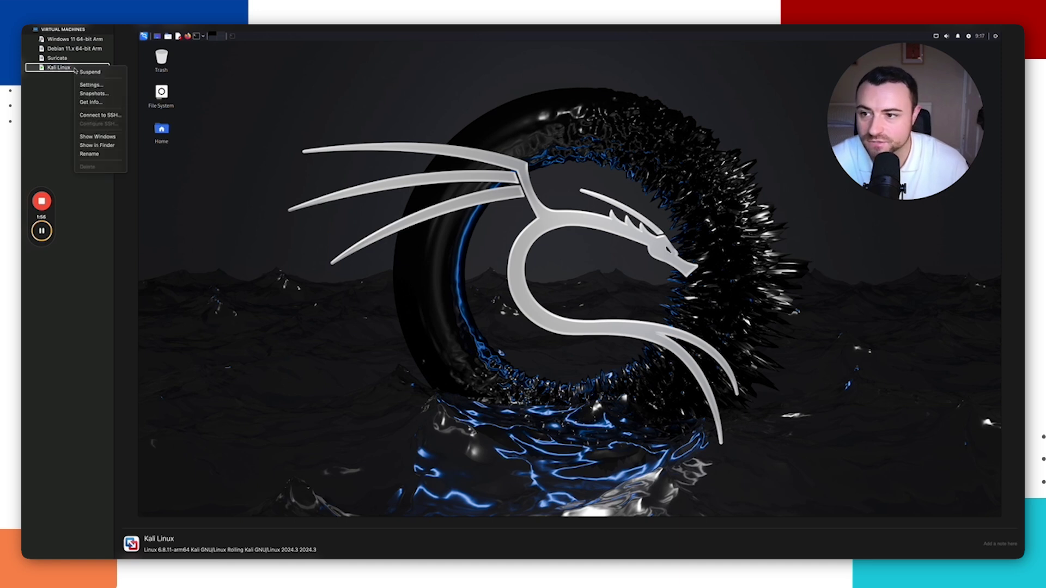
click(94, 96)
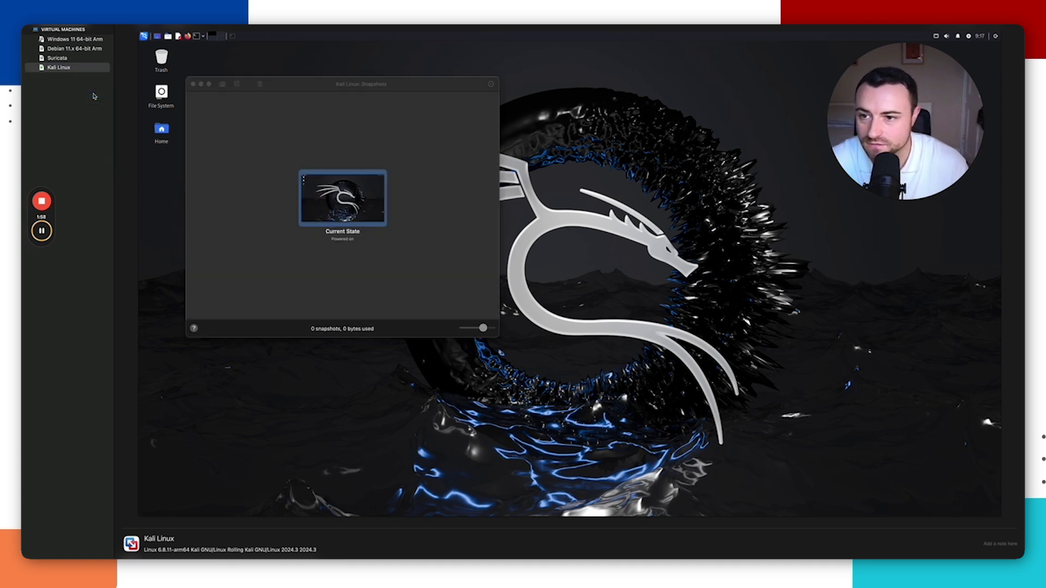
Step: Take a snapshot of Current State named 09OCT24
right_click(346, 209)
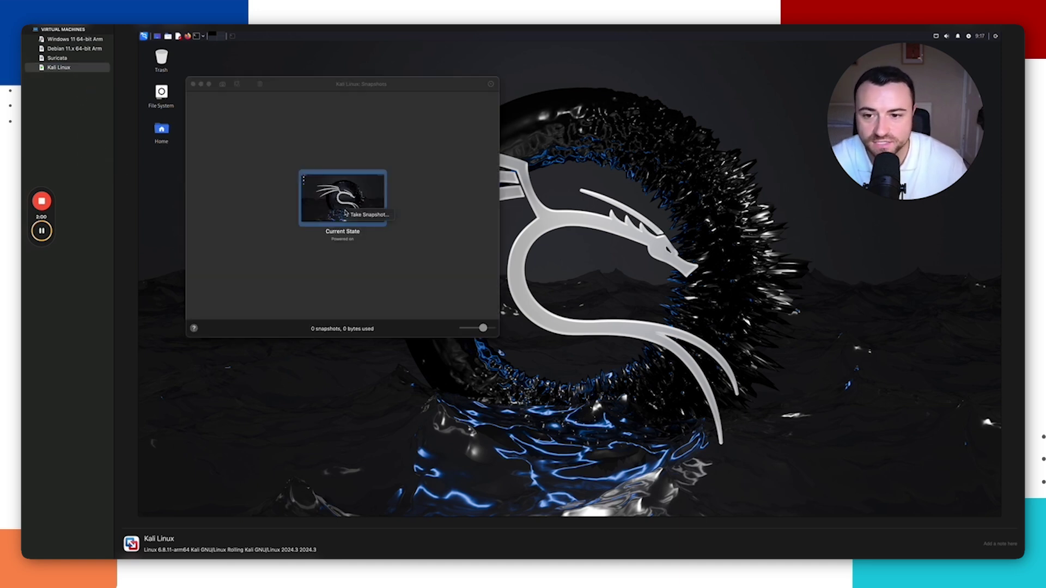
click(351, 215)
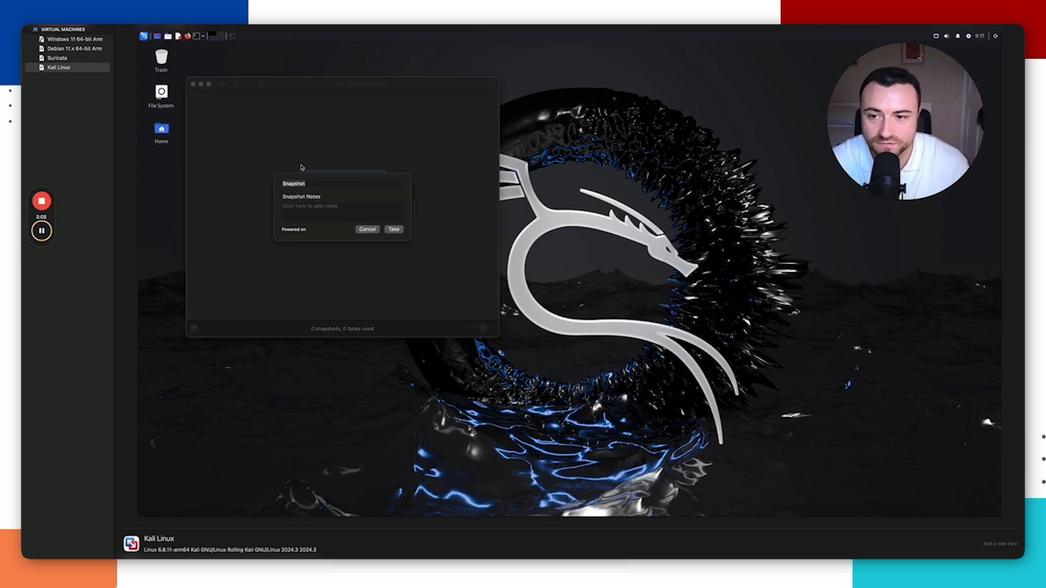
click(315, 184)
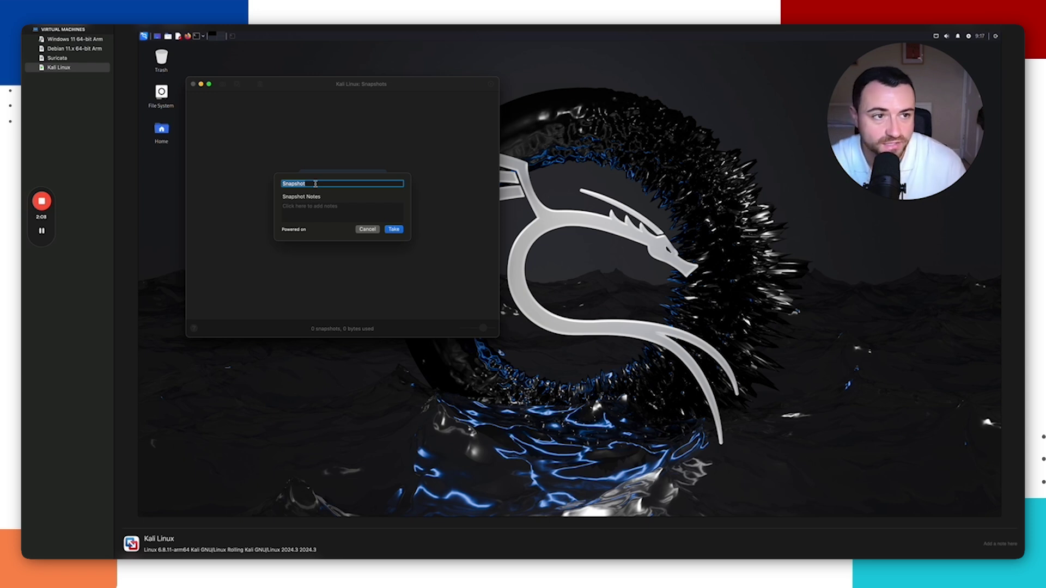
text(09)
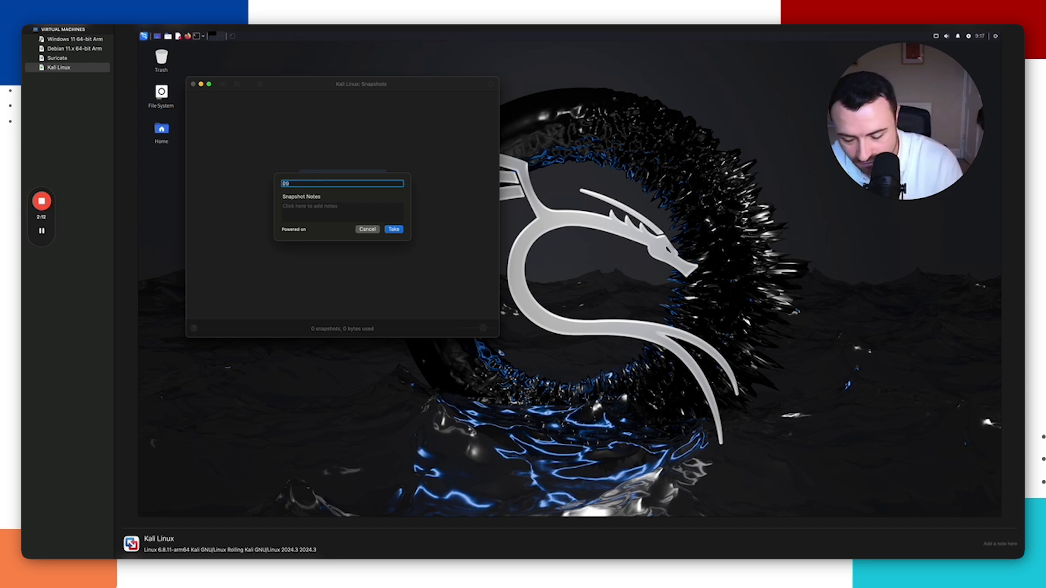
text(OCT24)
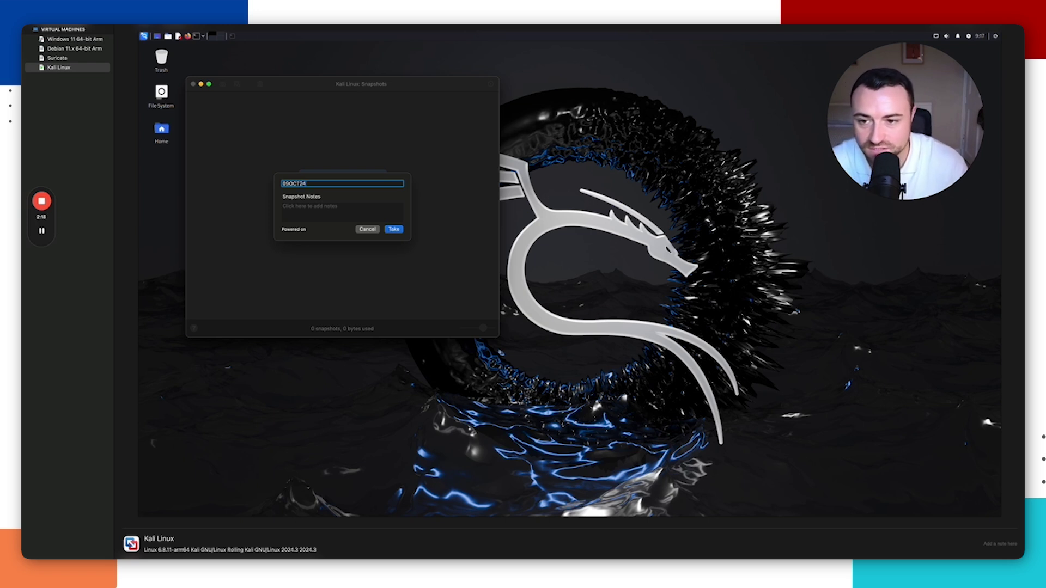
click(398, 232)
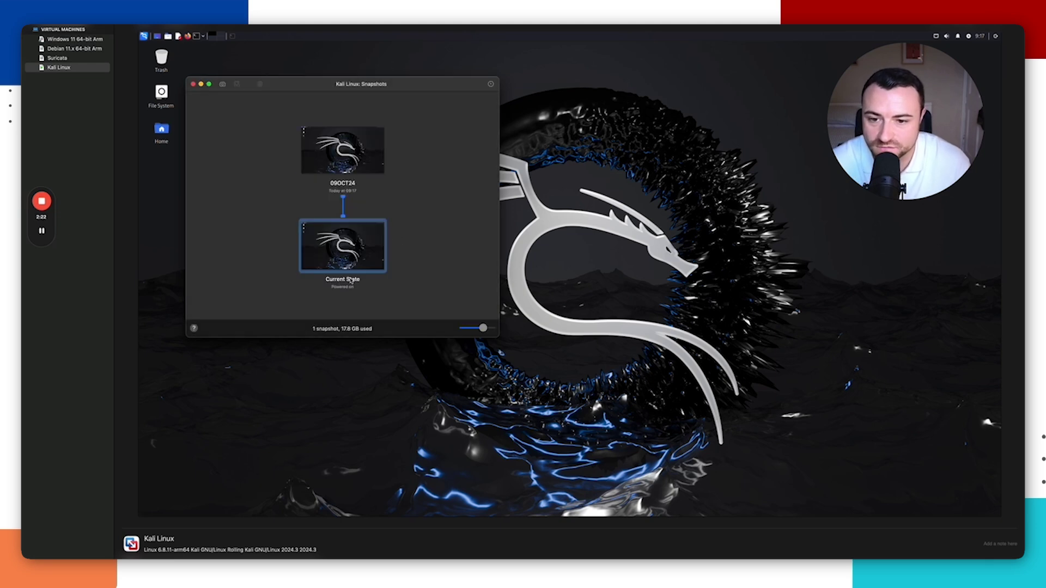